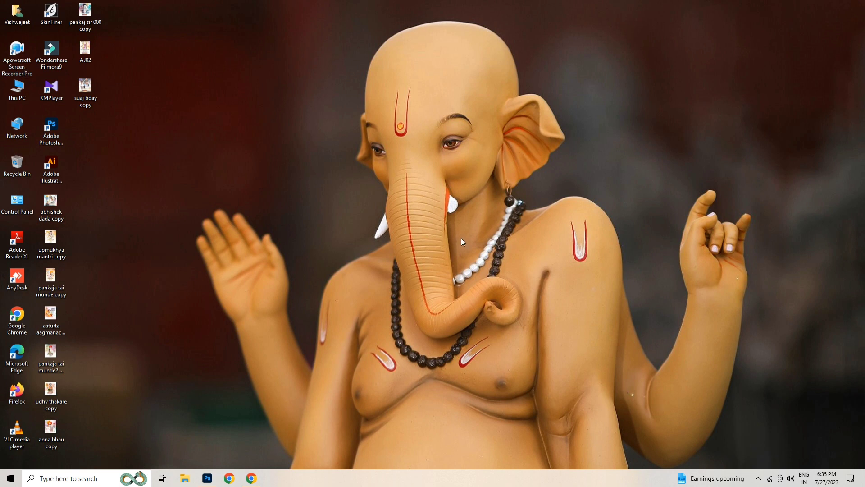
# Step: Refresh the desktop and switch to Adobe Photoshop
pyautogui.rightClick(386, 206)
pyautogui.click(407, 233)
pyautogui.rightClick(224, 110)
pyautogui.click(246, 136)
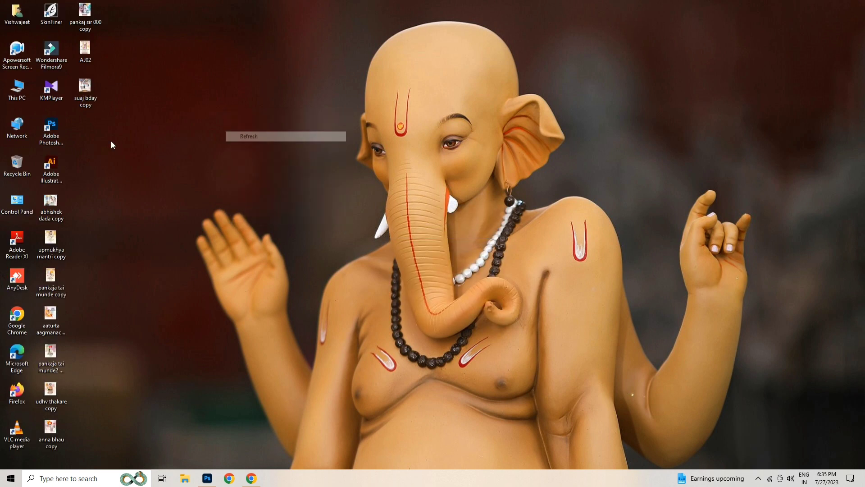
pyautogui.doubleClick(51, 128)
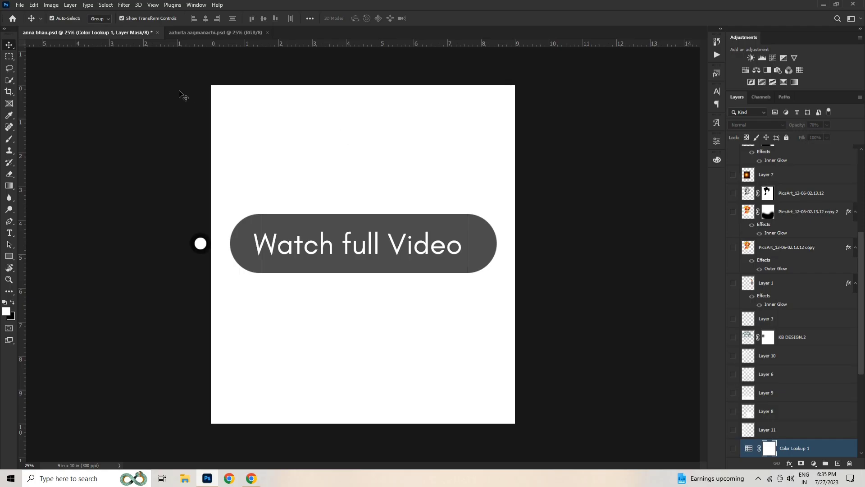
pyautogui.scroll(-1, 603, 245)
pyautogui.scroll(1, 378, 177)
pyautogui.scroll(2, 378, 177)
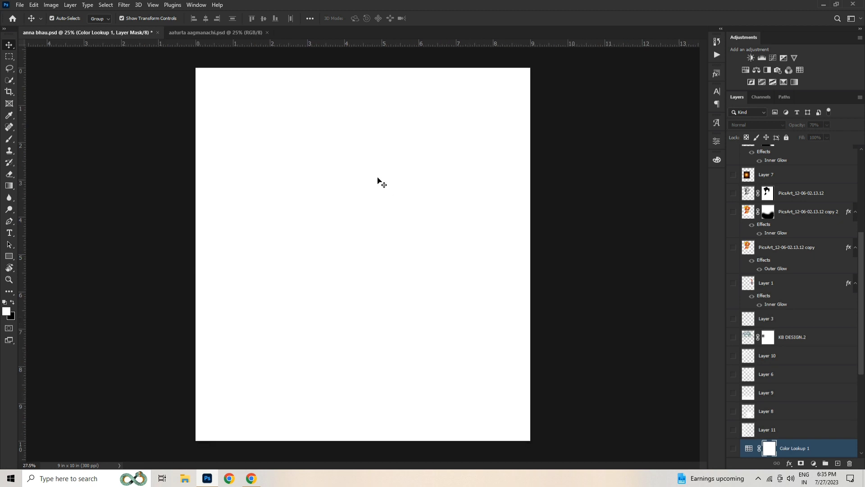
pyautogui.scroll(-2, 378, 177)
pyautogui.scroll(2, 378, 177)
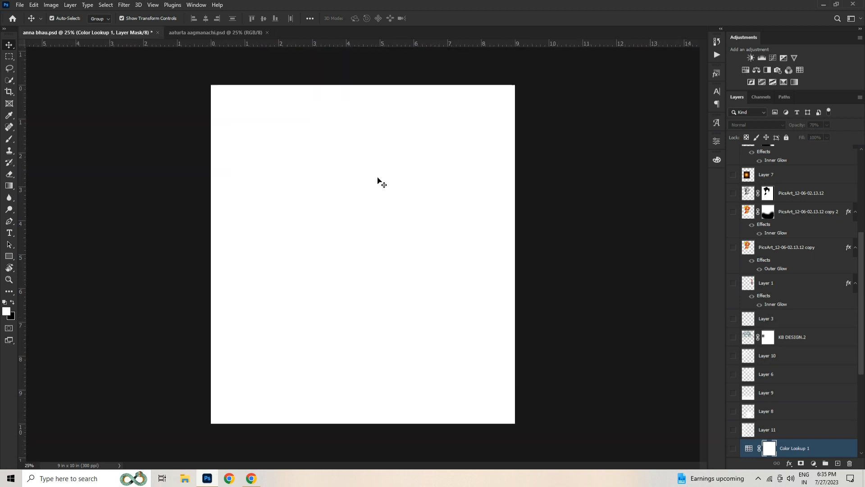
pyautogui.scroll(-1, 377, 180)
pyautogui.scroll(1, 378, 182)
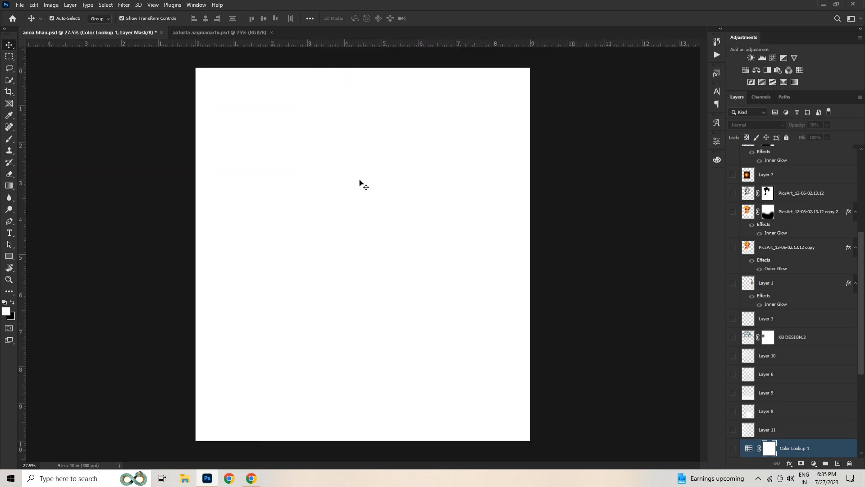
# Step: Open the anna bhau copy image from the Desktop folder
pyautogui.click(20, 5)
pyautogui.click(30, 23)
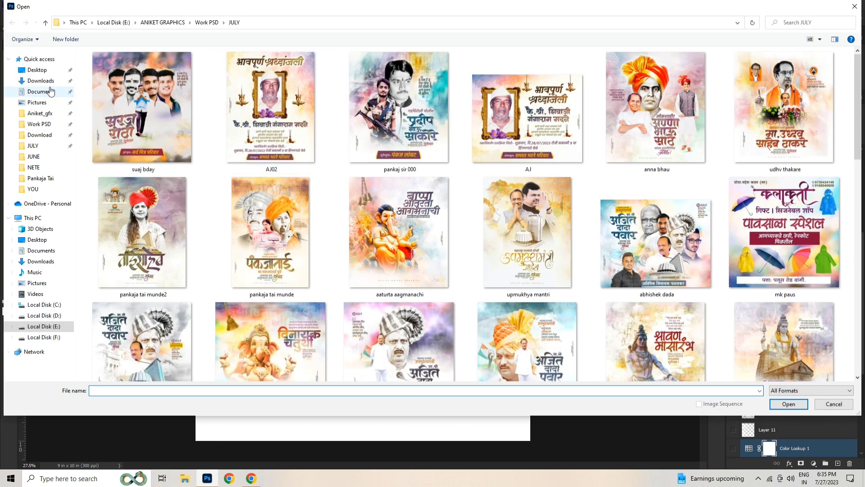
pyautogui.click(41, 70)
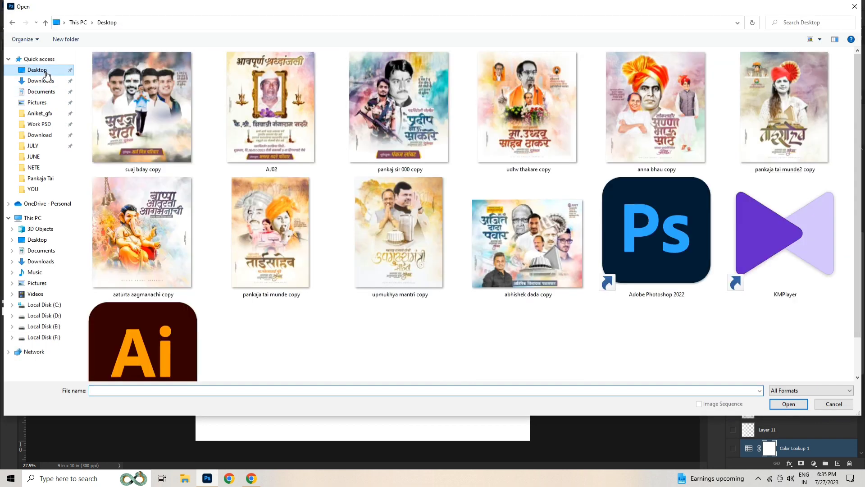
pyautogui.doubleClick(636, 122)
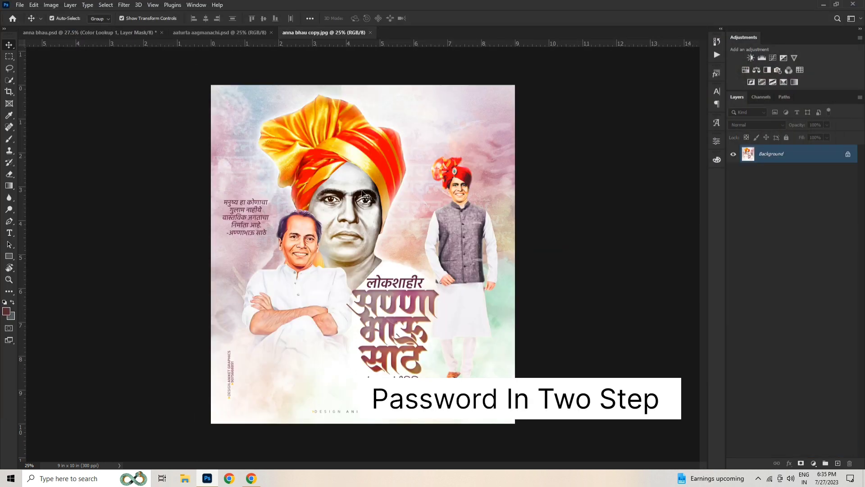
# Step: Examine the finished poster up close, from the turban and portraits down to the Marathi title lettering, and as a whole
pyautogui.scroll(11, 346, 139)
pyautogui.moveTo(345, 140); pyautogui.dragTo(348, 286)
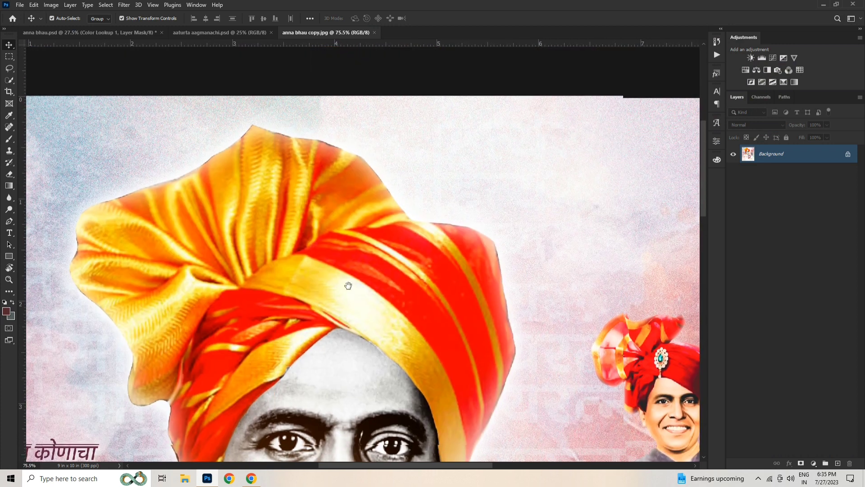
pyautogui.scroll(-4, 364, 214)
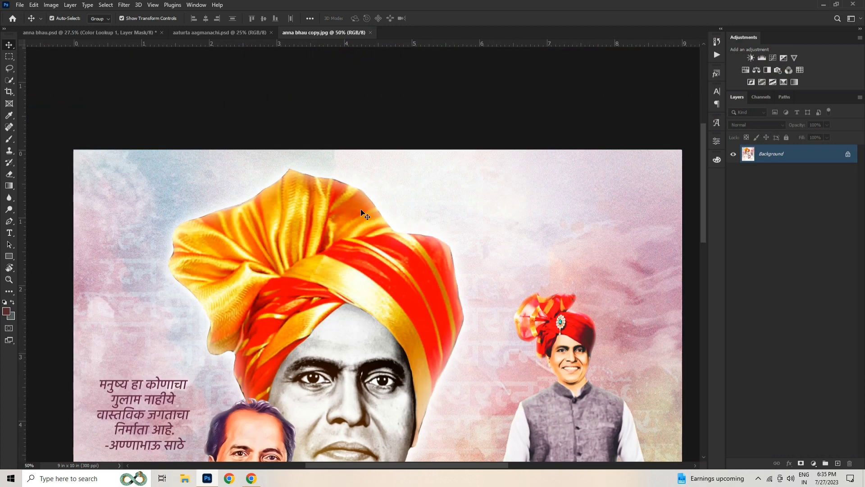
pyautogui.moveTo(364, 214); pyautogui.dragTo(350, 103)
pyautogui.moveTo(339, 283); pyautogui.dragTo(335, 152)
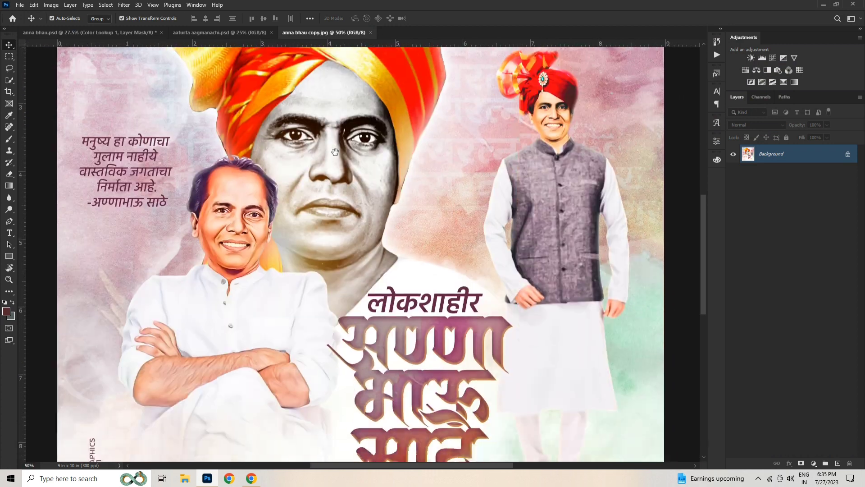
pyautogui.moveTo(352, 319); pyautogui.dragTo(352, 161)
pyautogui.scroll(4, 419, 387)
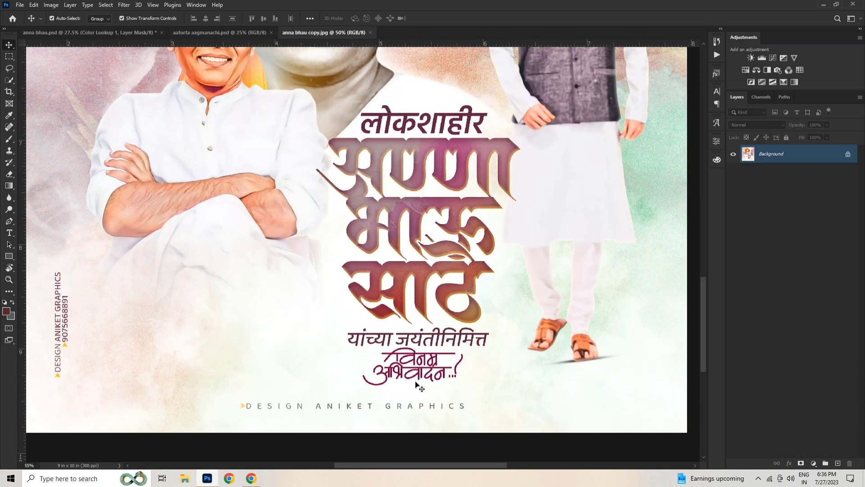
pyautogui.scroll(3, 419, 387)
pyautogui.scroll(-8, 427, 285)
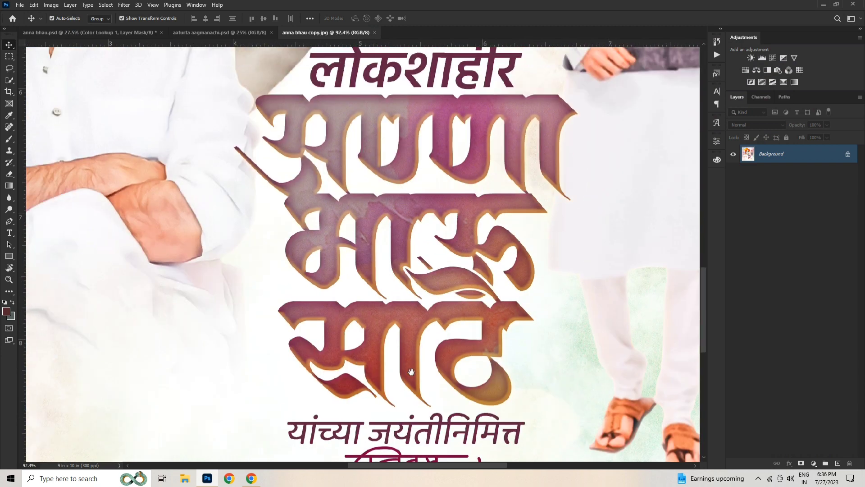
pyautogui.scroll(-3, 428, 285)
pyautogui.scroll(4, 401, 166)
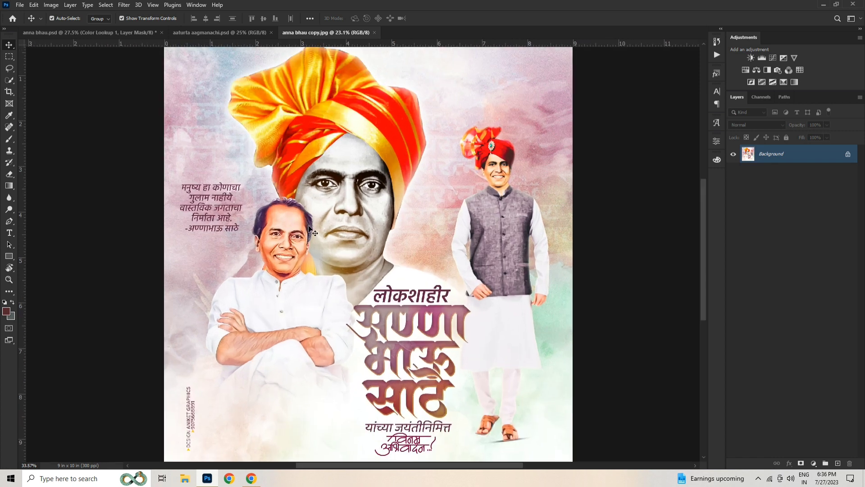
pyautogui.scroll(-2, 403, 166)
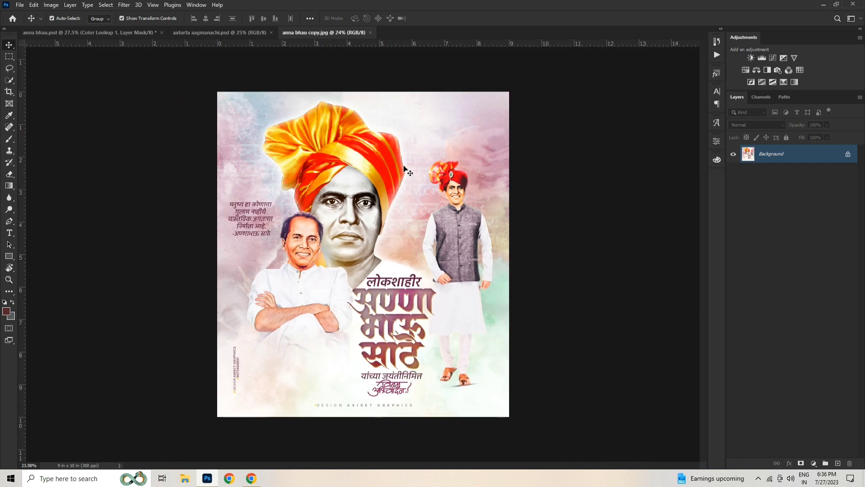
pyautogui.scroll(1, 408, 172)
# Step: Switch to the anna bhau.psd document and clear its layer selection
pyautogui.click(201, 30)
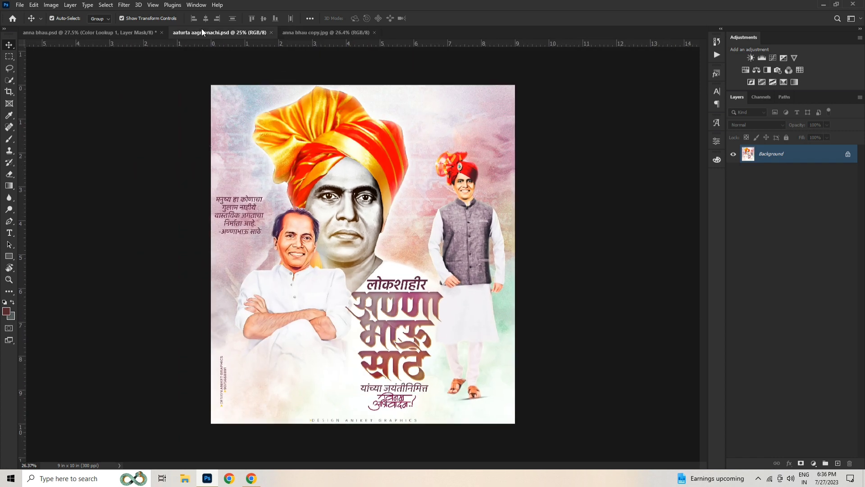
pyautogui.click(133, 31)
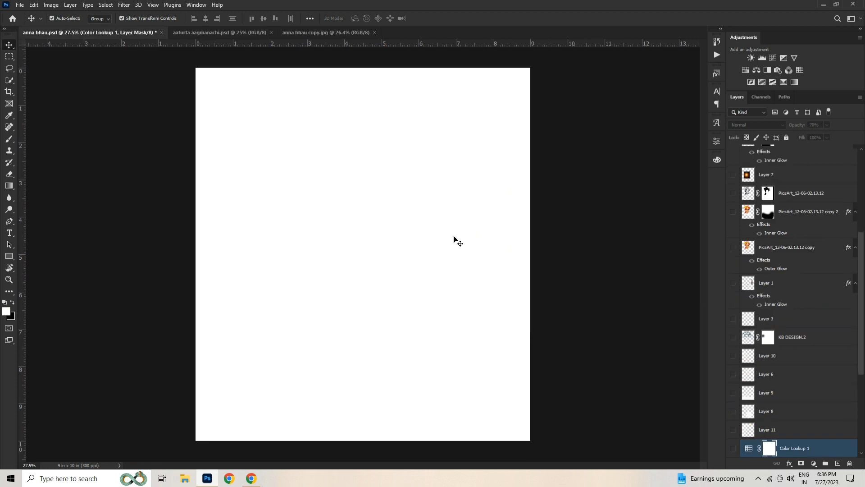
pyautogui.click(377, 189)
# Step: Show the watercolor background layers Layer 4 and Layer 4 copy near the bottom of the layer stack
pyautogui.scroll(1, 376, 186)
pyautogui.scroll(-1, 377, 187)
pyautogui.scroll(-5, 815, 376)
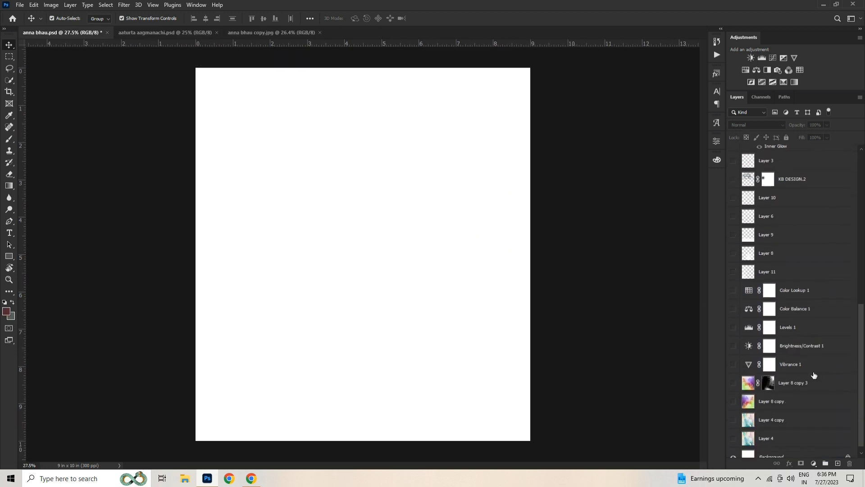
pyautogui.scroll(-2, 540, 311)
pyautogui.scroll(2, 407, 254)
pyautogui.scroll(-1, 864, 404)
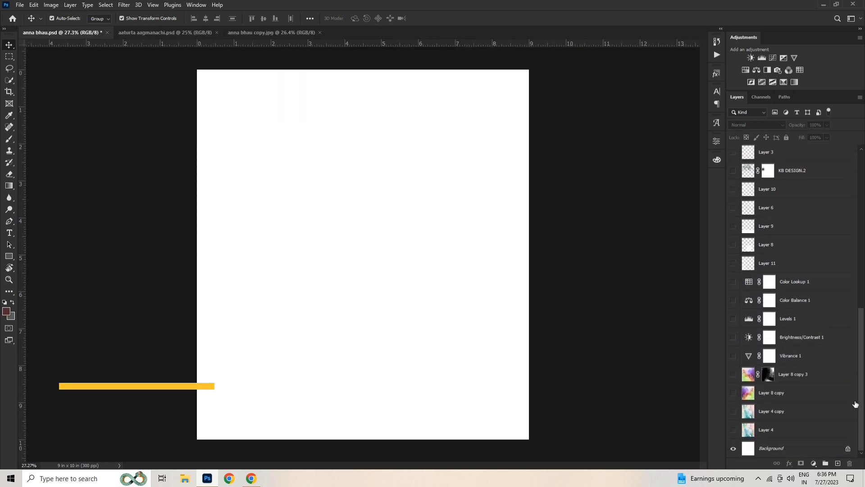
pyautogui.click(733, 429)
pyautogui.click(733, 430)
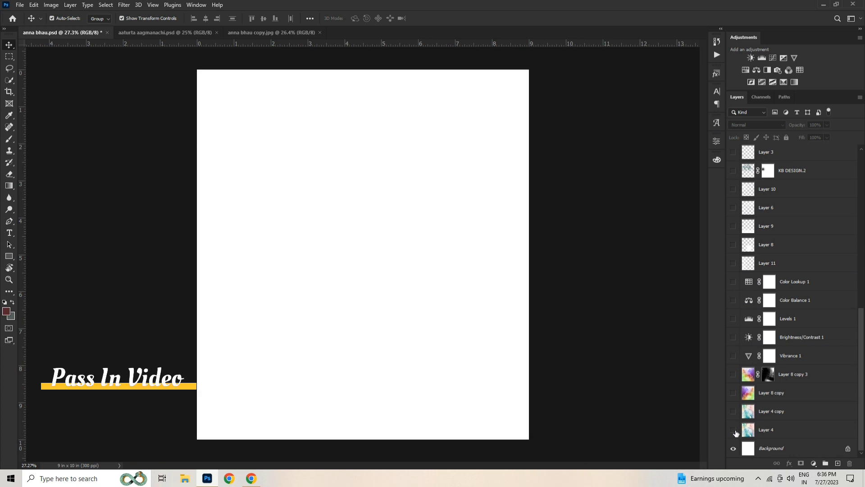
pyautogui.click(733, 430)
pyautogui.click(733, 430)
pyautogui.click(733, 431)
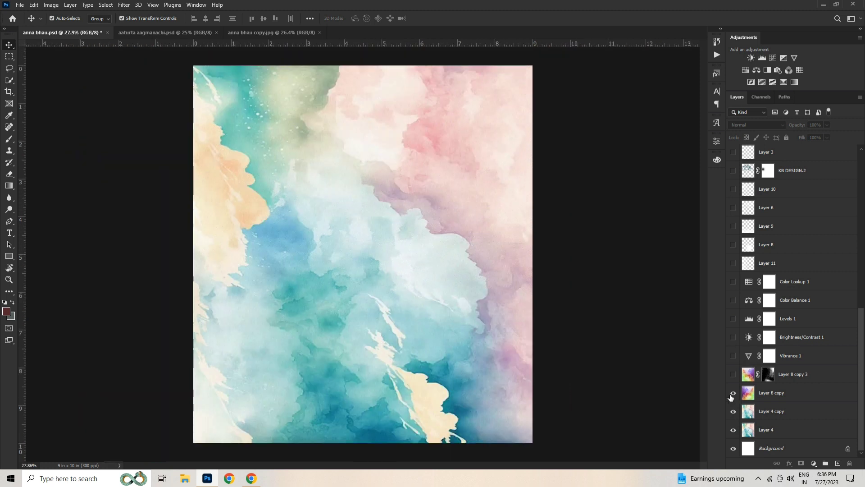
# Step: Toggle Layer 8 copy and the masked Layer 8 copy 3 to compare their effect, leaving both visible
pyautogui.click(732, 393)
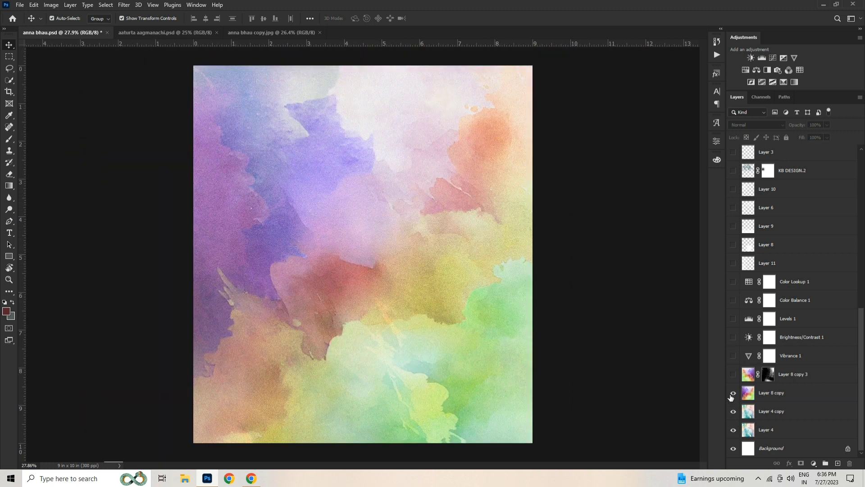
pyautogui.click(732, 392)
pyautogui.click(731, 396)
pyautogui.click(733, 375)
pyautogui.click(732, 376)
pyautogui.click(733, 377)
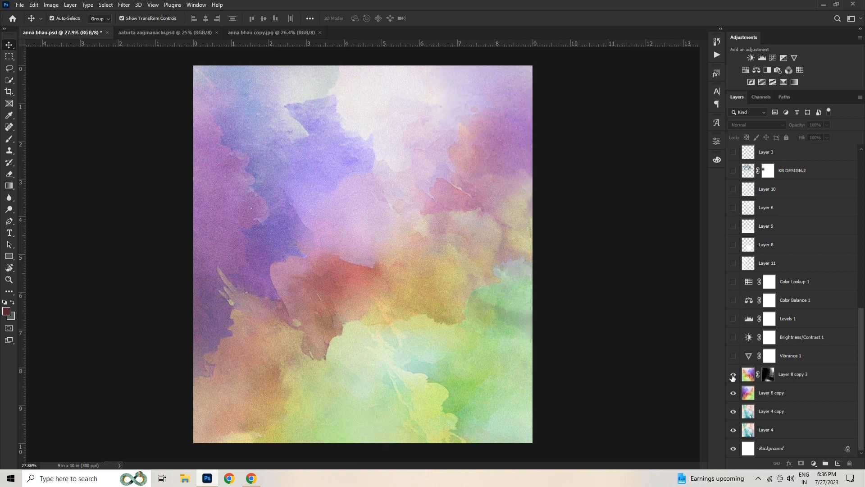
# Step: Turn on the Vibrance 1, Brightness/Contrast 1 and Levels 1 adjustment layers
pyautogui.click(732, 358)
pyautogui.click(732, 358)
pyautogui.click(733, 338)
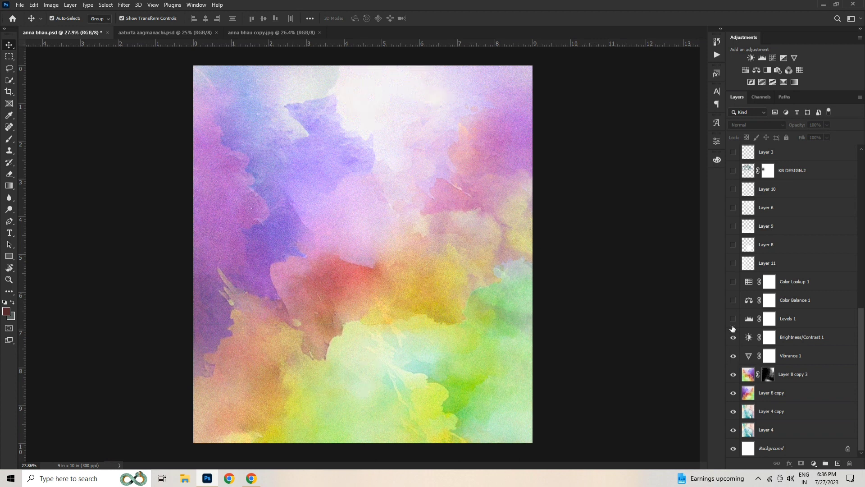
pyautogui.click(732, 319)
pyautogui.click(733, 319)
# Step: Turn on the Color Balance 1 and Color Lookup 1 adjustment layers
pyautogui.click(733, 301)
pyautogui.click(733, 301)
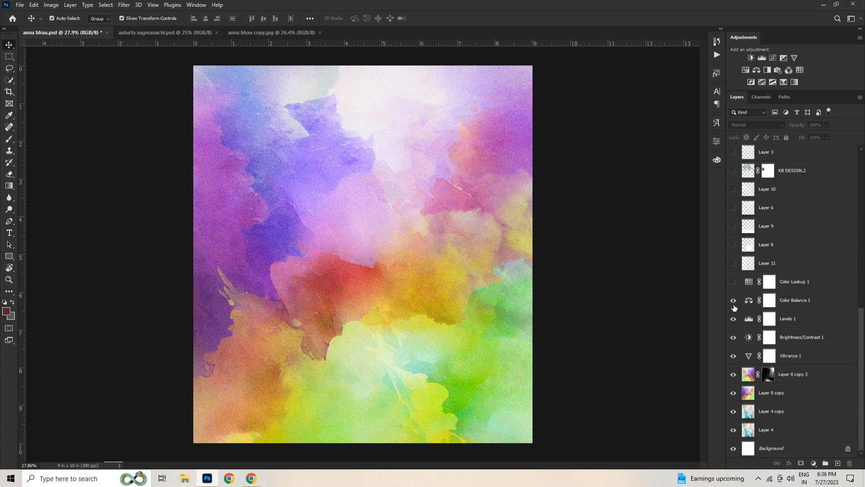
pyautogui.click(733, 284)
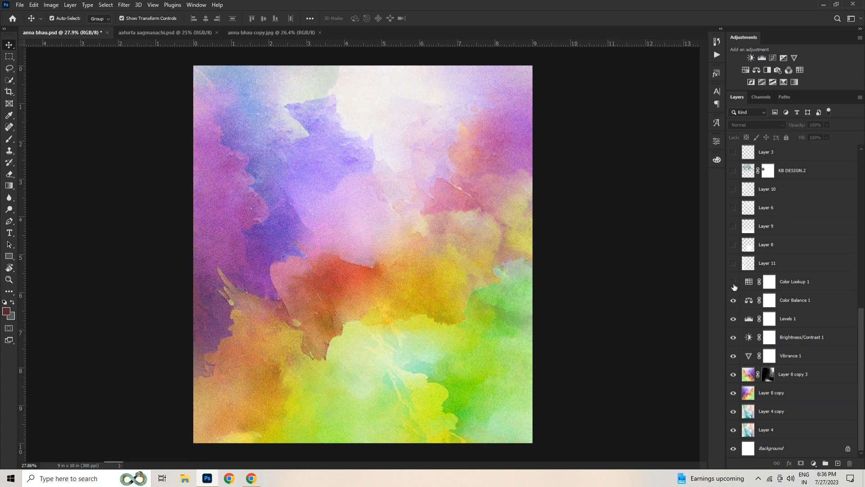
pyautogui.click(733, 283)
# Step: Show Layer 11 above the adjustments and preview Layer 8 briefly, leaving Layer 8 hidden
pyautogui.scroll(-2, 396, 240)
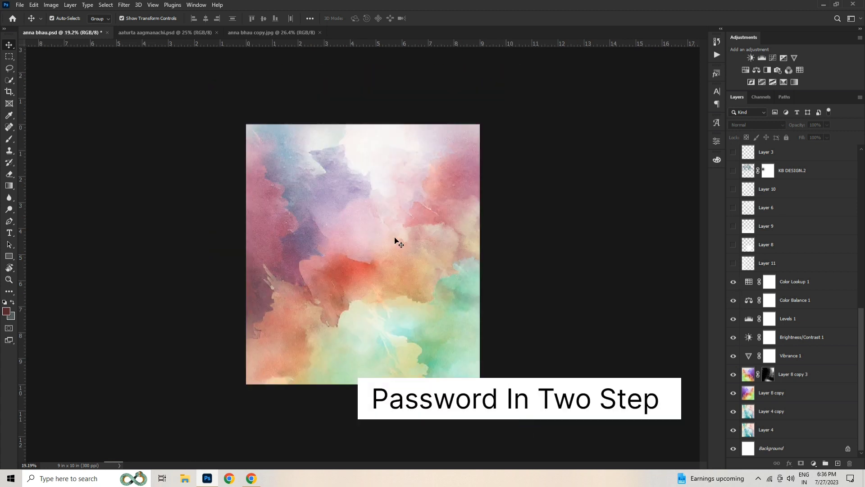
pyautogui.scroll(1, 366, 175)
pyautogui.scroll(1, 366, 175)
pyautogui.scroll(2, 450, 262)
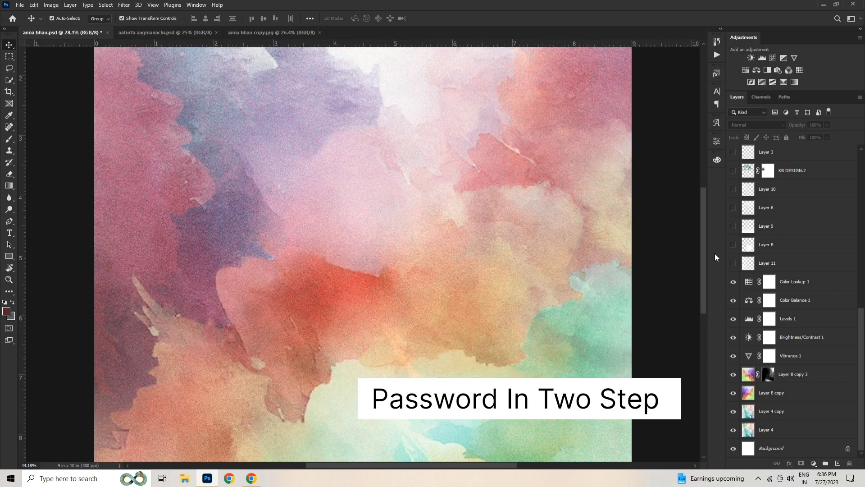
pyautogui.scroll(-3, 545, 347)
pyautogui.scroll(3, 772, 346)
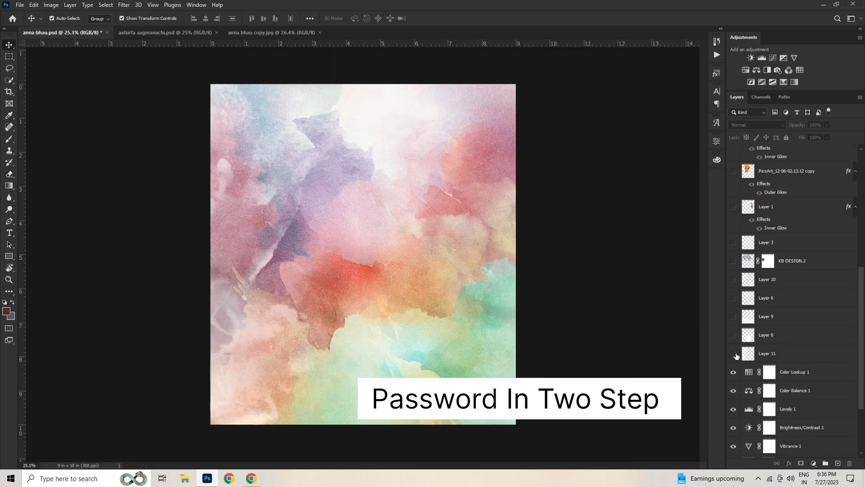
pyautogui.click(734, 335)
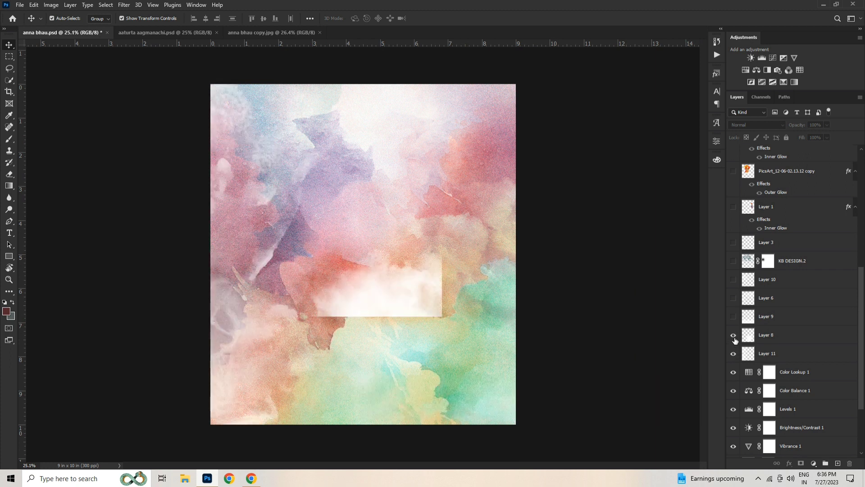
pyautogui.click(734, 338)
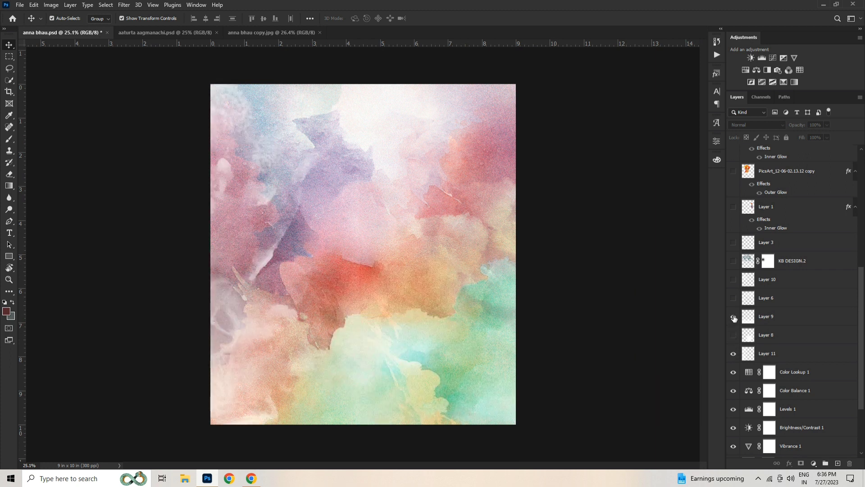
# Step: Show the texture layers Layer 9, Layer 6 and Layer 10 over the background
pyautogui.click(734, 317)
pyautogui.click(734, 318)
pyautogui.click(734, 318)
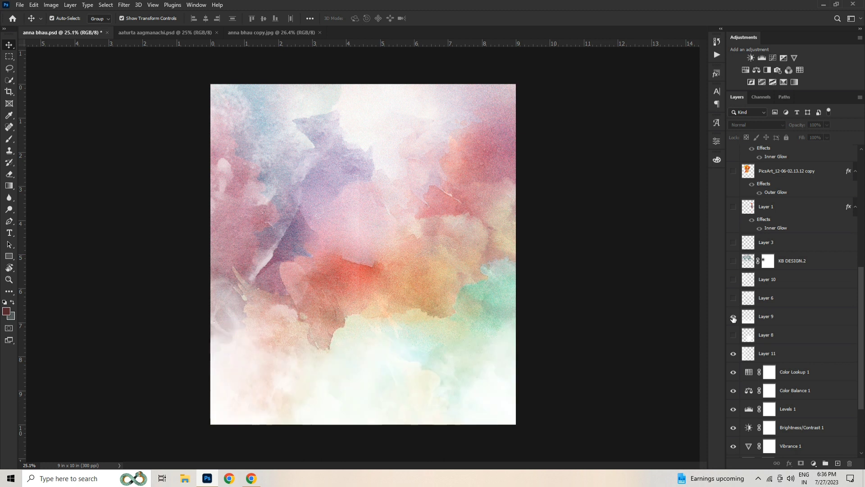
pyautogui.click(733, 298)
pyautogui.click(734, 299)
pyautogui.click(733, 299)
pyautogui.click(733, 280)
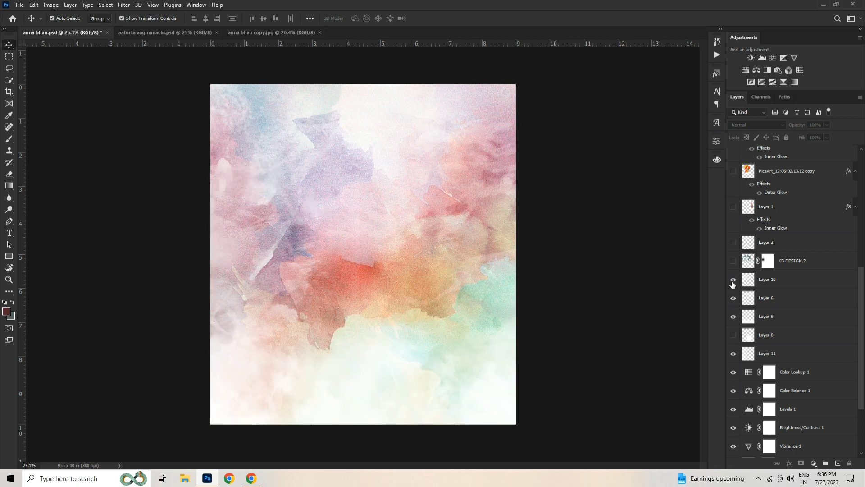
pyautogui.click(733, 280)
# Step: Show the KB DESIGN.2 text texture, Layer 3 and the standing man on Layer 1
pyautogui.click(733, 262)
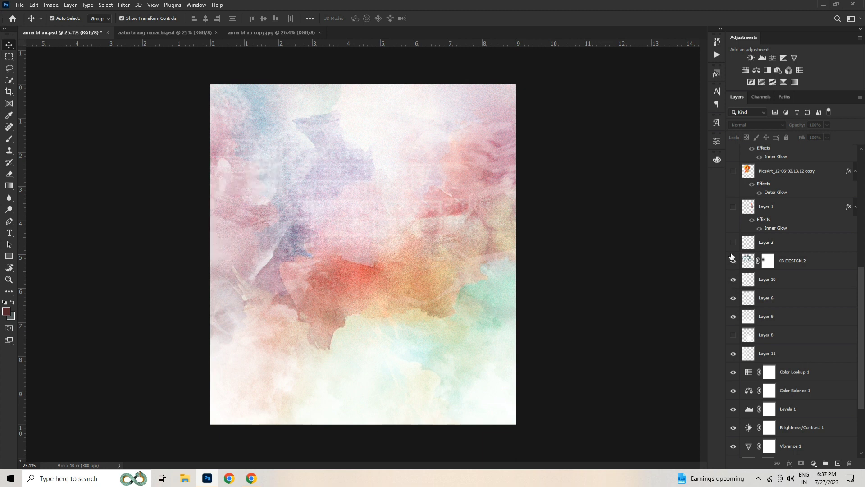
pyautogui.click(733, 244)
pyautogui.click(733, 243)
pyautogui.click(733, 242)
pyautogui.click(733, 207)
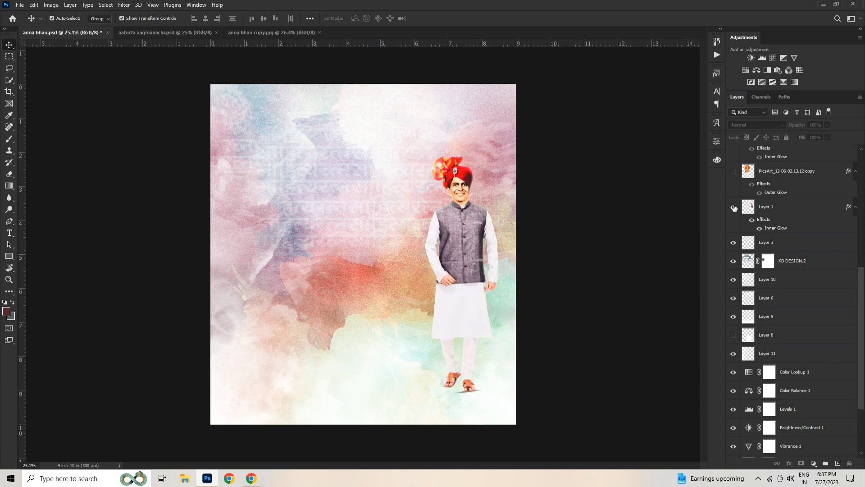
# Step: Show the PicsArt_12-06-02.13.12 copy portrait layer and toggle its Outer Glow effects for comparison, leaving them on
pyautogui.scroll(2, 734, 208)
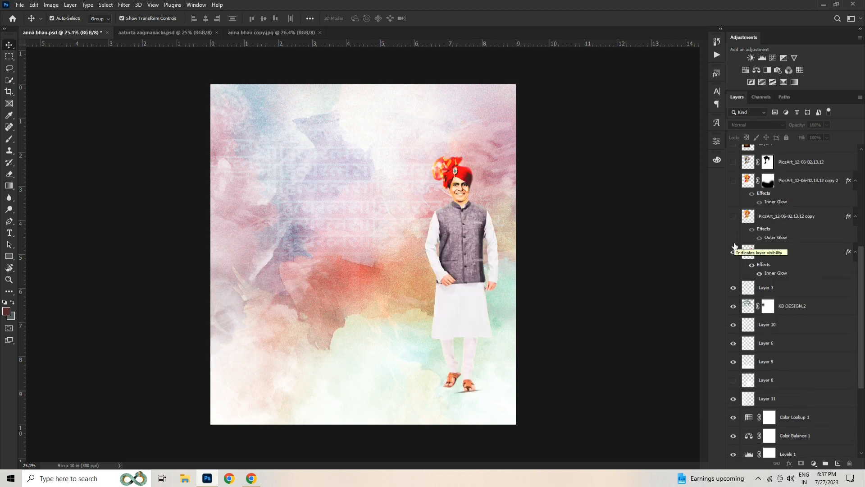
pyautogui.click(733, 217)
pyautogui.click(734, 217)
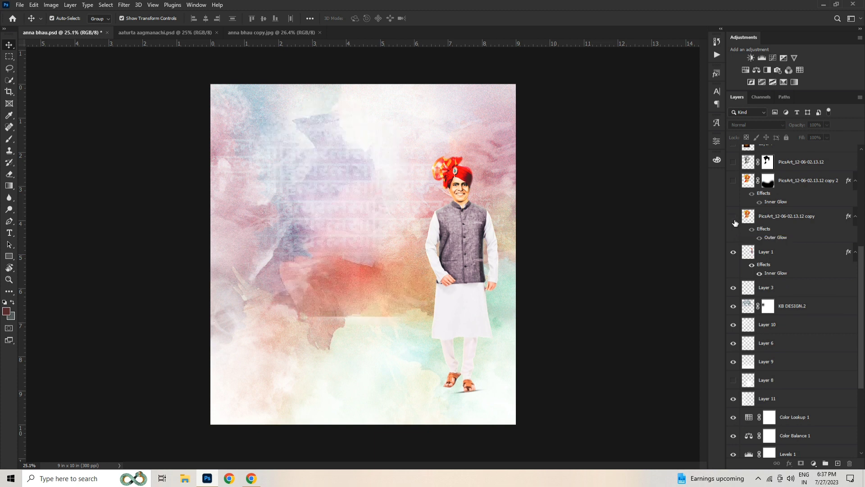
pyautogui.click(734, 217)
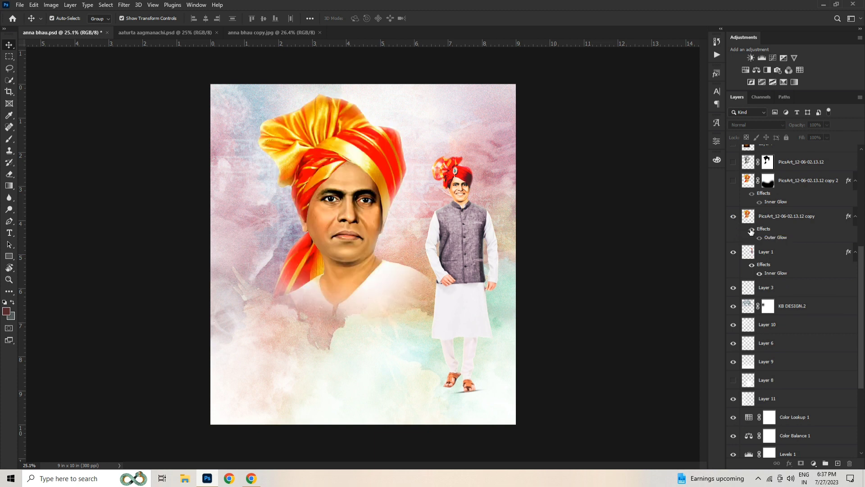
pyautogui.click(751, 230)
pyautogui.click(751, 230)
pyautogui.click(751, 230)
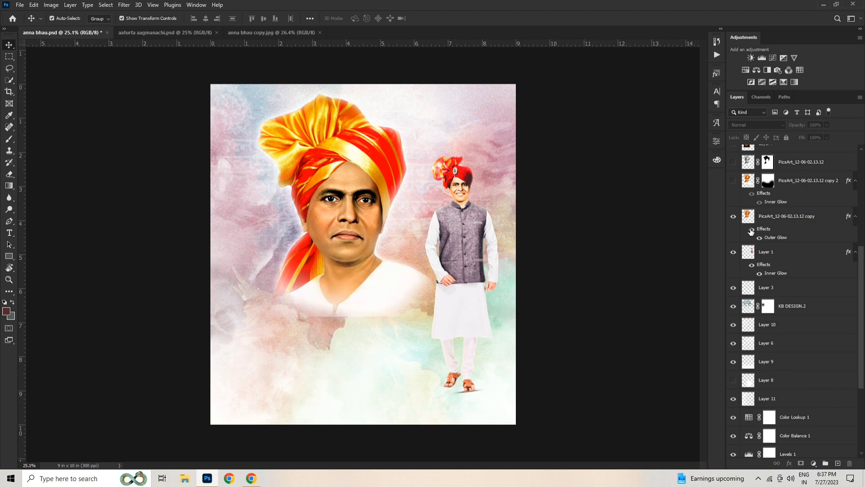
# Step: Show the masked PicsArt_12-06-02.13.12 copy 2 layer and toggle its Inner Glow effects for comparison, leaving them on
pyautogui.scroll(3, 747, 230)
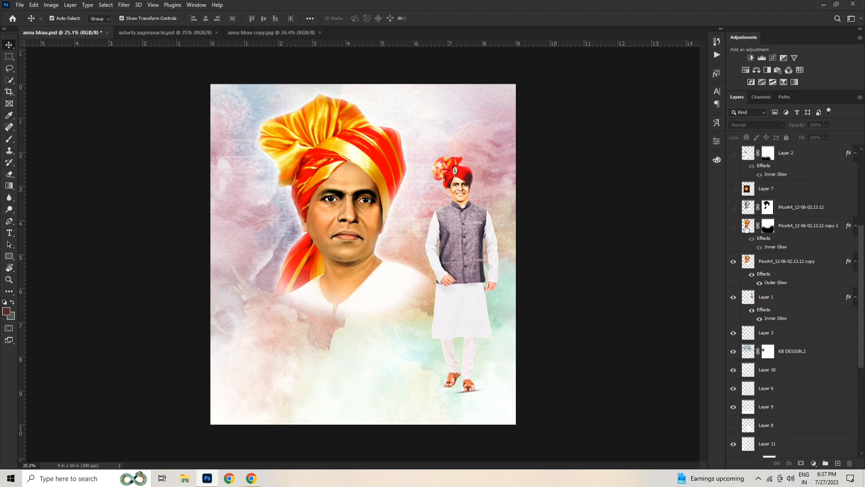
pyautogui.click(733, 226)
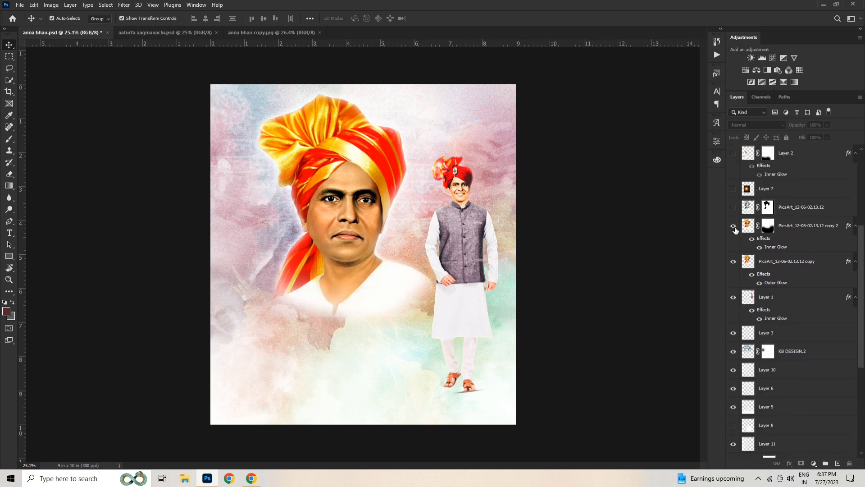
pyautogui.click(734, 228)
pyautogui.click(750, 237)
pyautogui.click(751, 239)
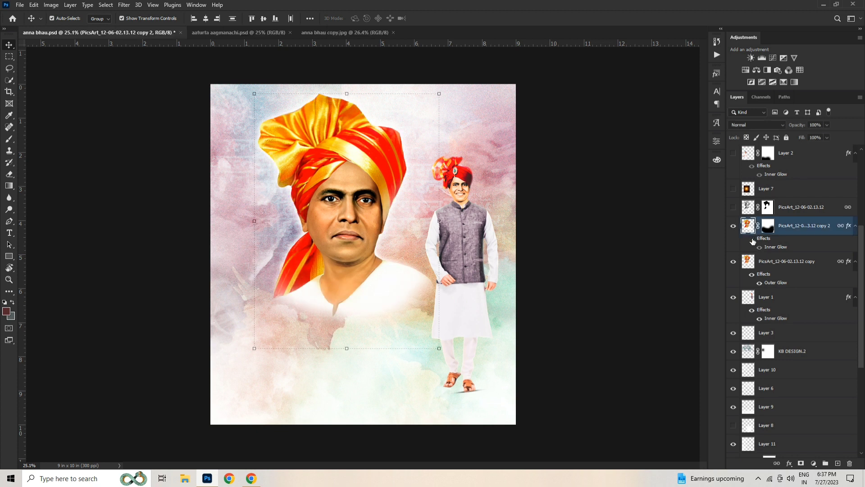
pyautogui.click(752, 240)
pyautogui.click(752, 240)
pyautogui.click(752, 240)
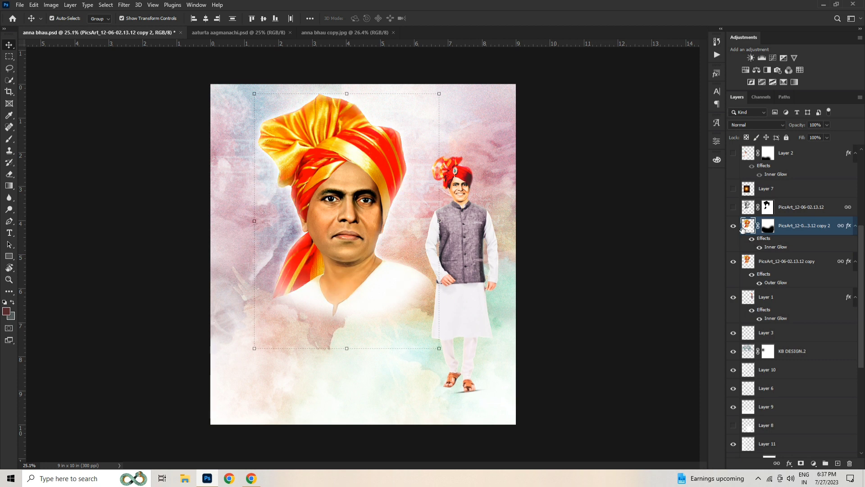
# Step: Show the masked black-and-white portrait layer PicsArt_12-06-02.13.12, comparing the face with and without it
pyautogui.scroll(3, 739, 225)
pyautogui.click(734, 276)
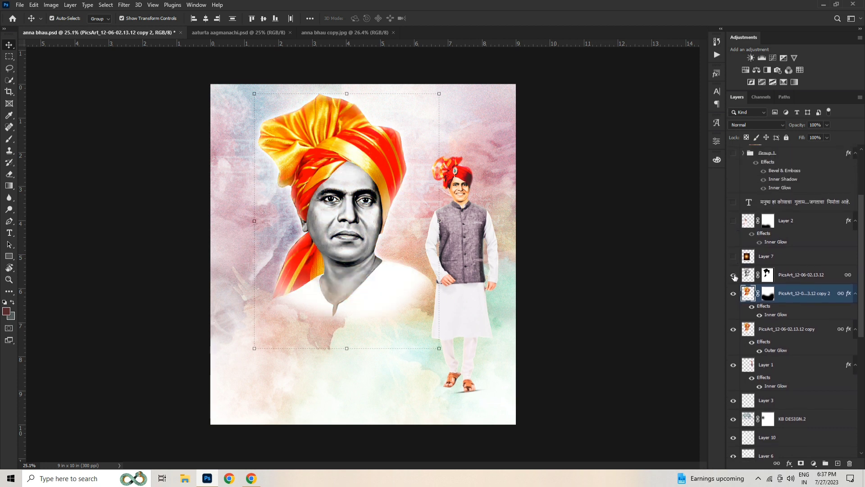
pyautogui.click(734, 276)
pyautogui.click(734, 275)
# Step: Show Layer 7 above the portrait and the man with folded arms on Layer 2, toggling each for comparison
pyautogui.click(734, 256)
pyautogui.click(734, 257)
pyautogui.click(734, 257)
pyautogui.scroll(1, 735, 258)
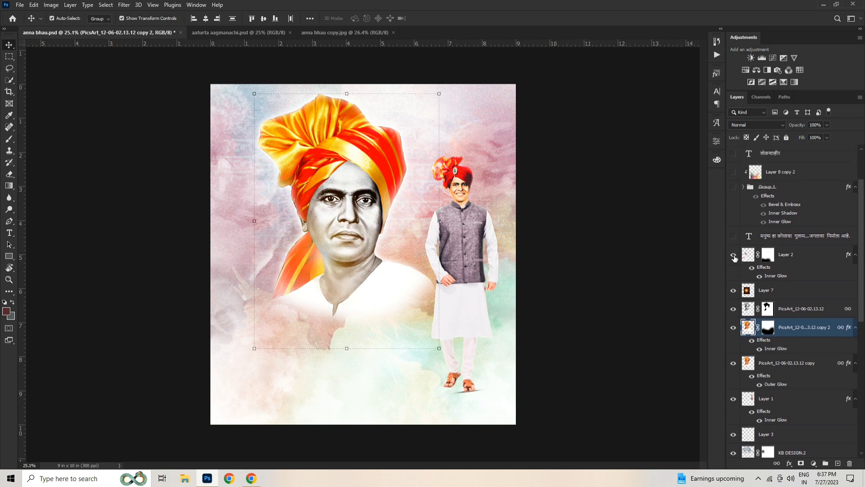
pyautogui.click(734, 257)
pyautogui.click(733, 256)
pyautogui.click(734, 256)
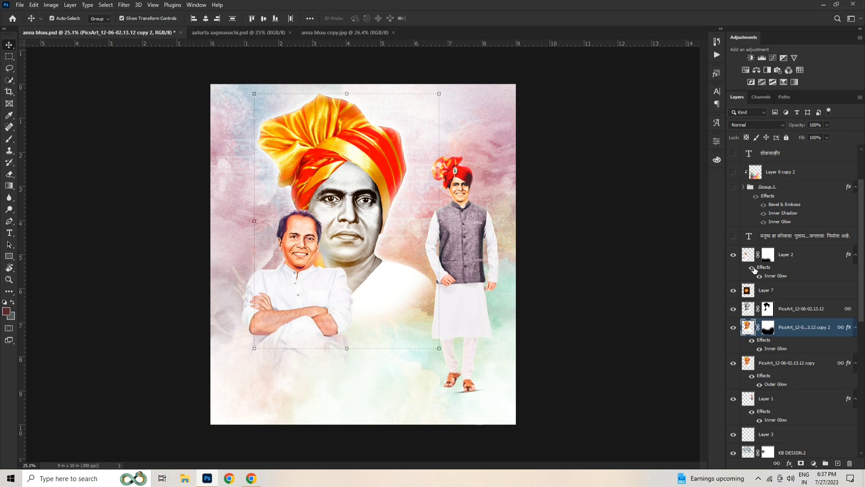
# Step: Show the Marathi quote text layer above Layer 2, toggling it off and on for comparison
pyautogui.click(734, 237)
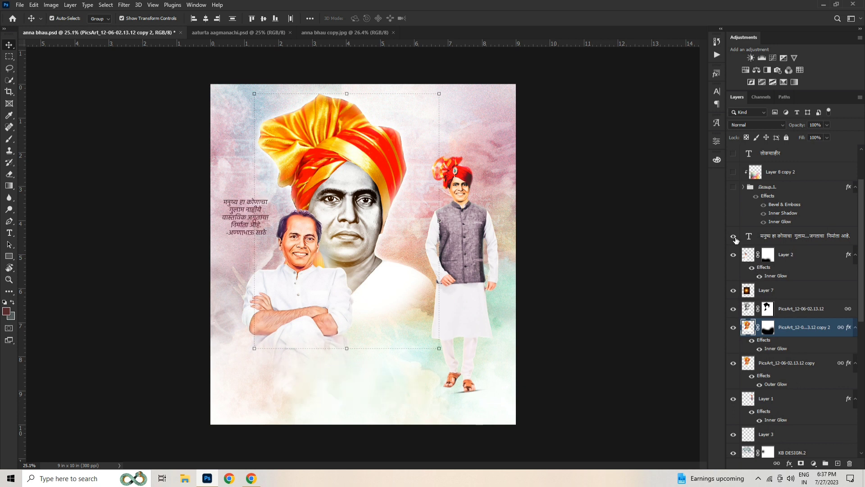
pyautogui.click(735, 238)
pyautogui.click(651, 247)
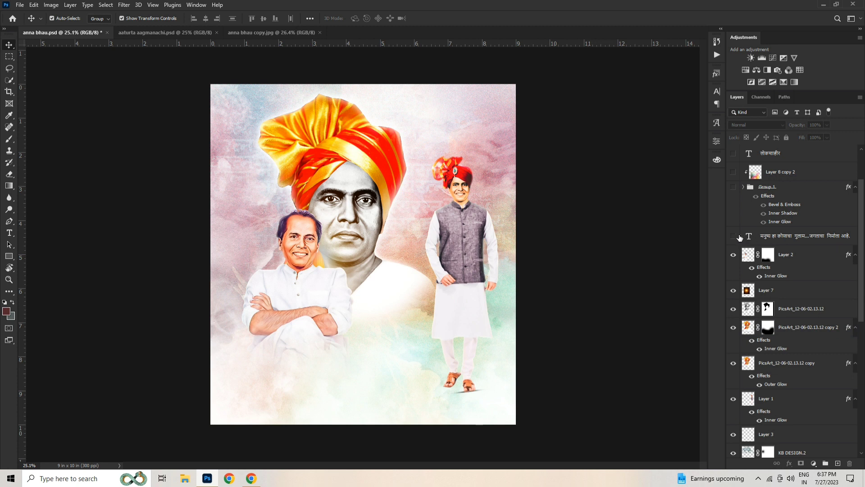
pyautogui.click(739, 237)
# Step: Show the Group 1 title lettering, Layer 8 and the clipped Layer 8 copy 2 texture over the title
pyautogui.scroll(4, 745, 252)
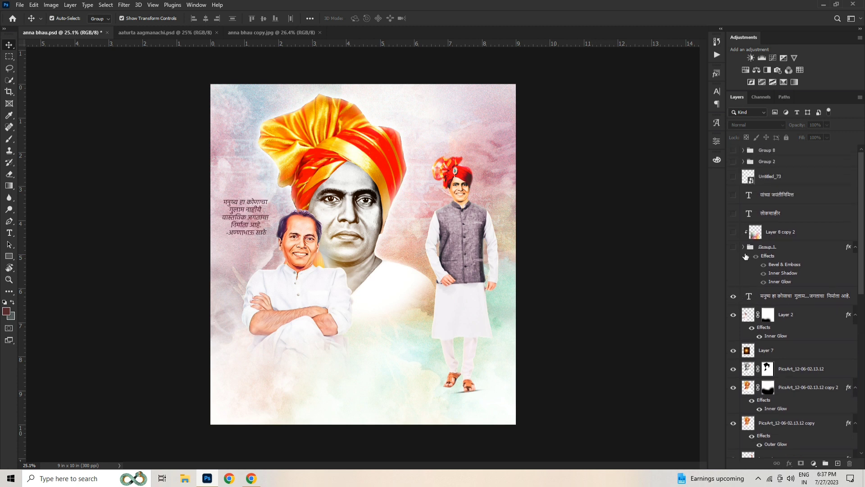
pyautogui.click(733, 247)
pyautogui.scroll(-8, 758, 280)
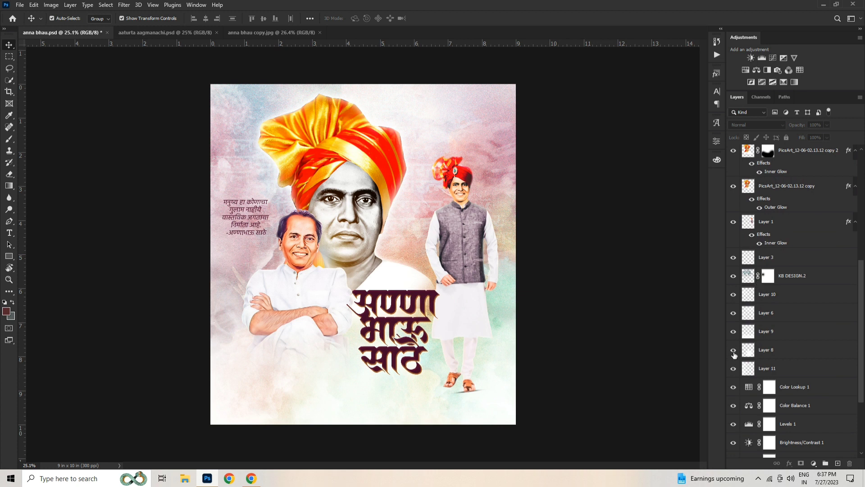
pyautogui.scroll(6, 744, 315)
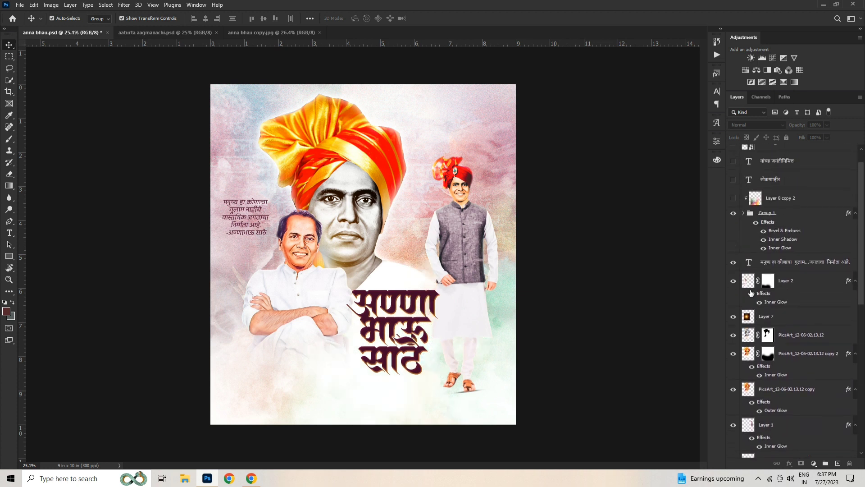
pyautogui.scroll(2, 748, 281)
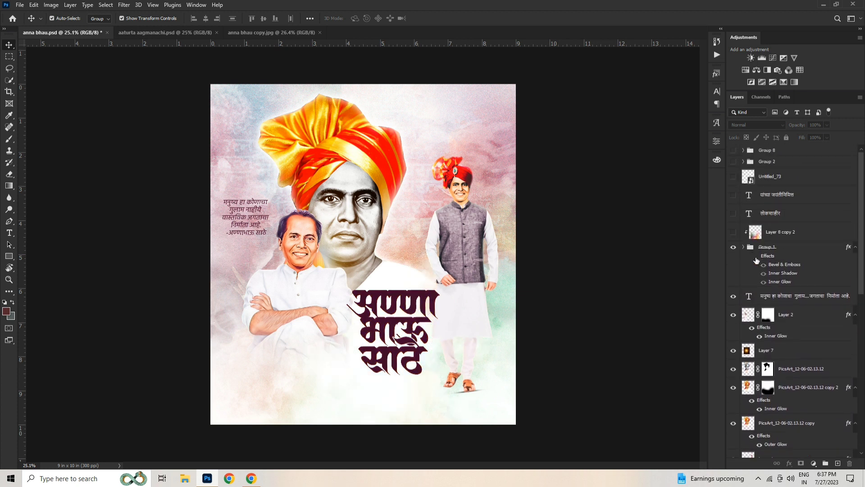
pyautogui.click(733, 232)
# Step: Turn on the layer effects of Group 1 and compare the title lettering with and without them
pyautogui.scroll(3, 397, 378)
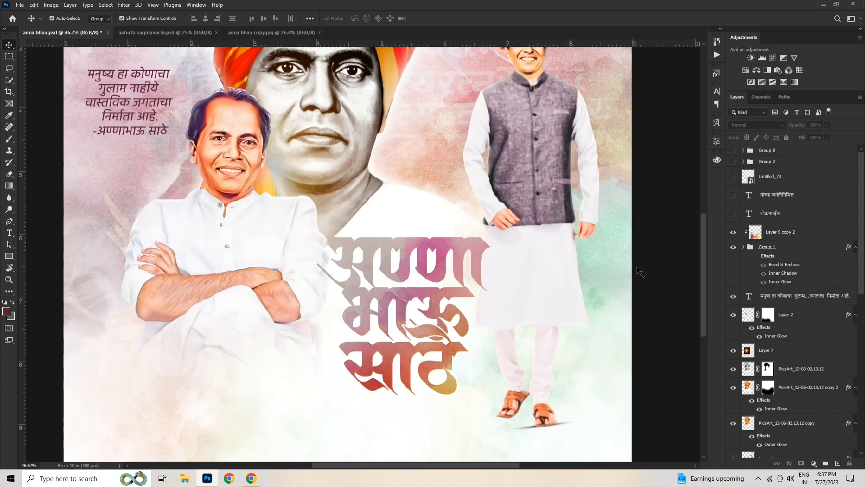
pyautogui.scroll(3, 464, 276)
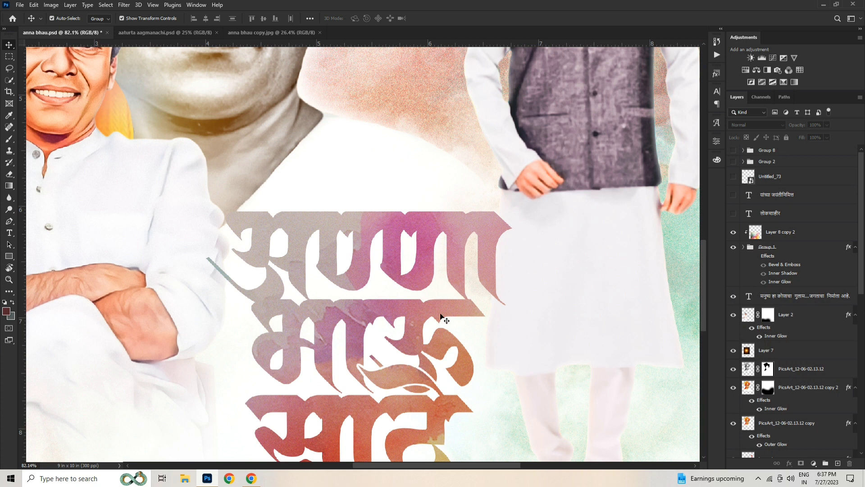
pyautogui.moveTo(440, 317); pyautogui.dragTo(441, 263)
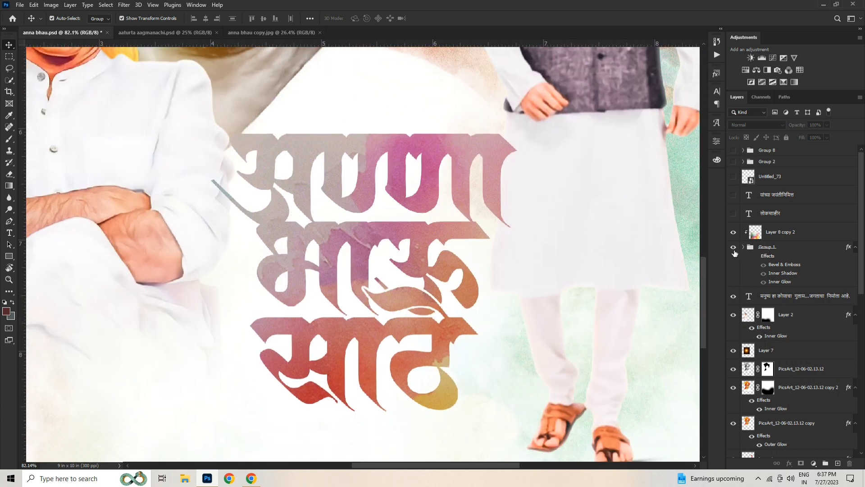
pyautogui.click(756, 255)
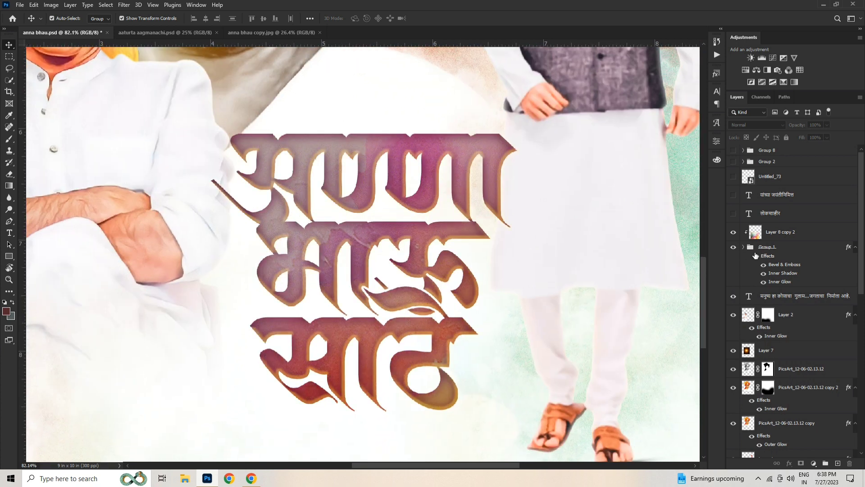
pyautogui.click(754, 259)
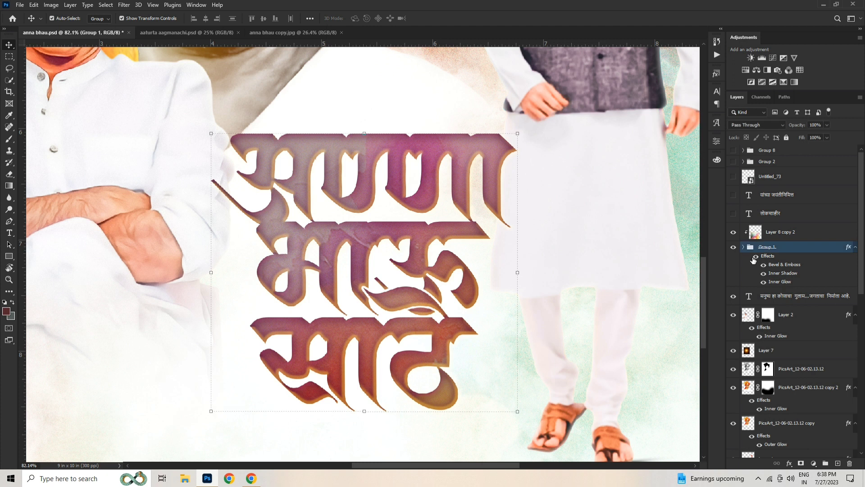
pyautogui.click(756, 256)
pyautogui.click(756, 256)
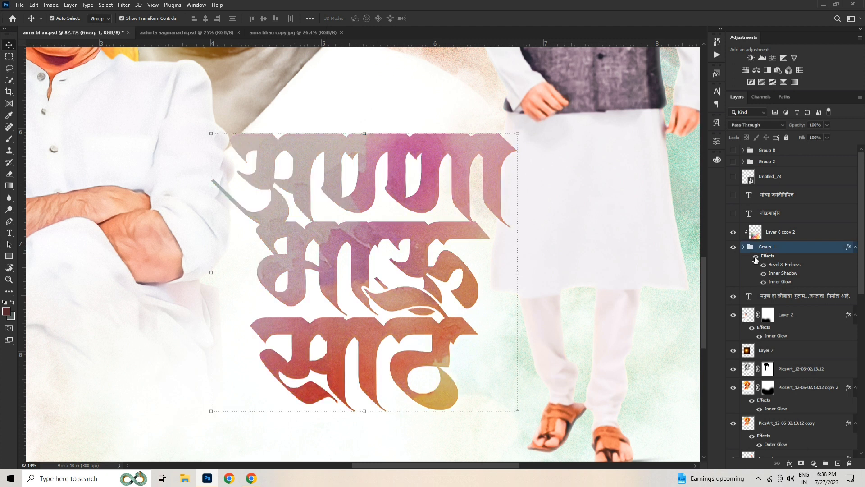
# Step: Preview the title without Bevel & Emboss, Inner Shadow and Inner Glow in turn, leaving all three effects on
pyautogui.click(764, 265)
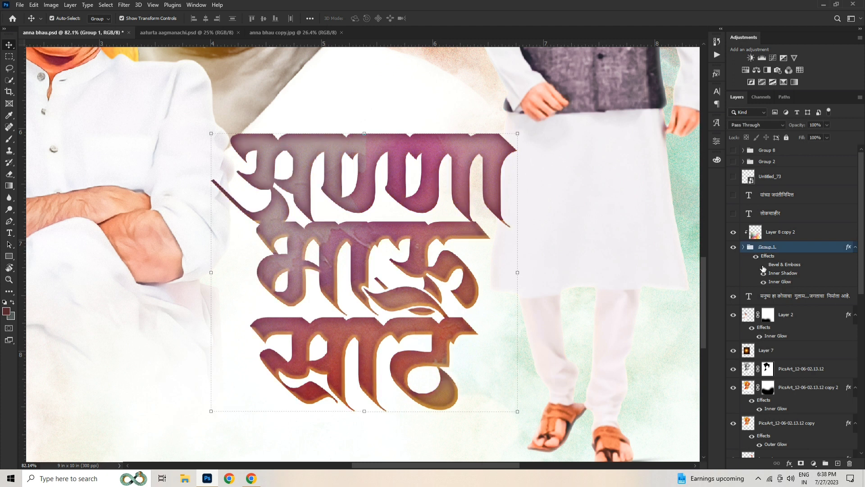
pyautogui.click(763, 265)
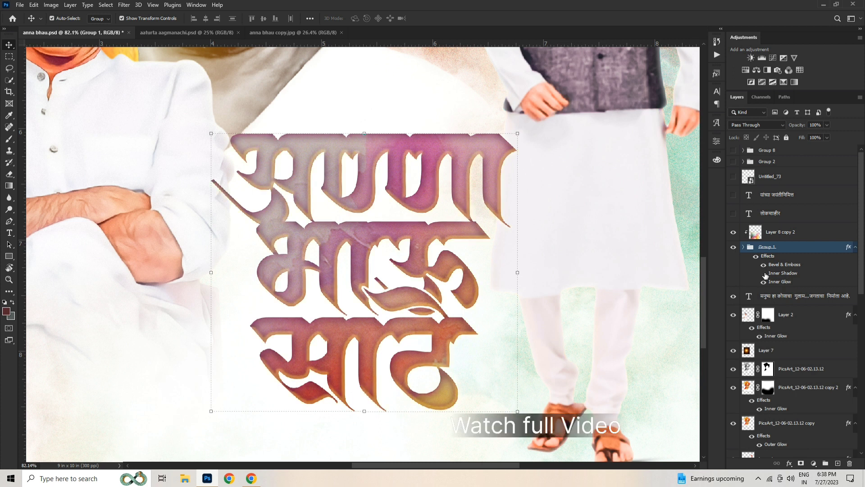
pyautogui.click(763, 273)
pyautogui.click(764, 282)
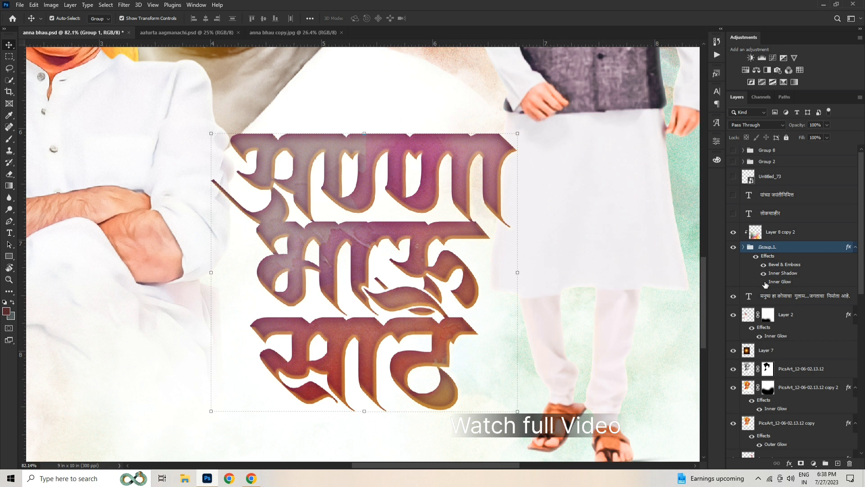
pyautogui.click(764, 282)
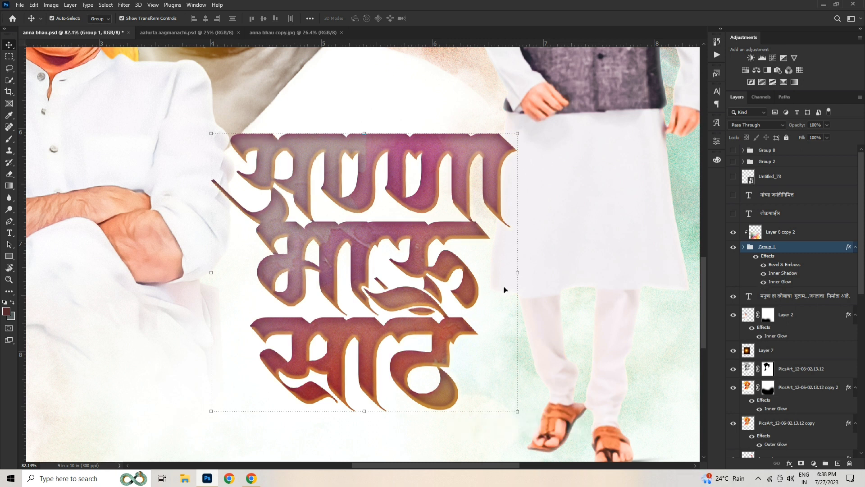
# Step: Deselect Group 1 and show the लोकशाहीर and यांच्या जयंतीनिमित्त text layers around the title
pyautogui.scroll(-5, 504, 286)
pyautogui.scroll(-1, 504, 289)
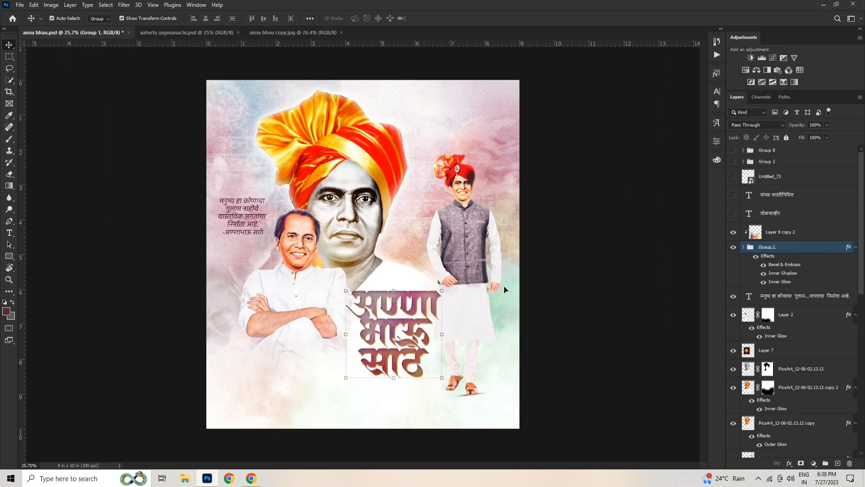
pyautogui.click(643, 255)
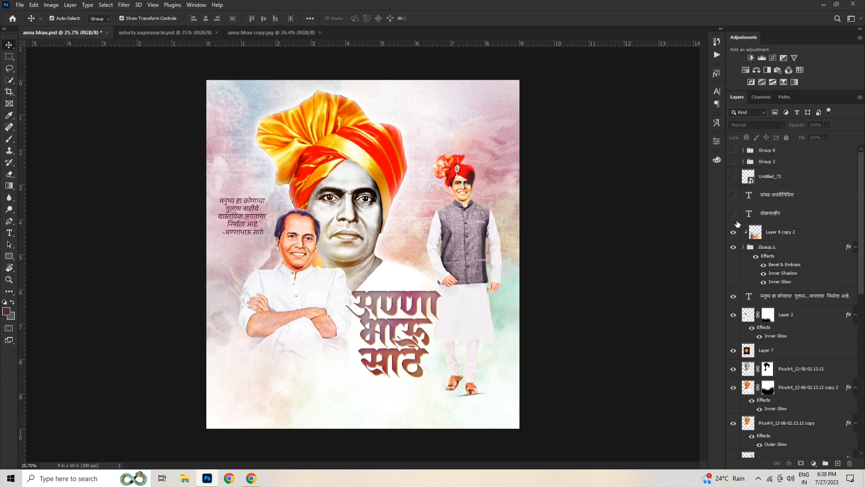
pyautogui.click(733, 214)
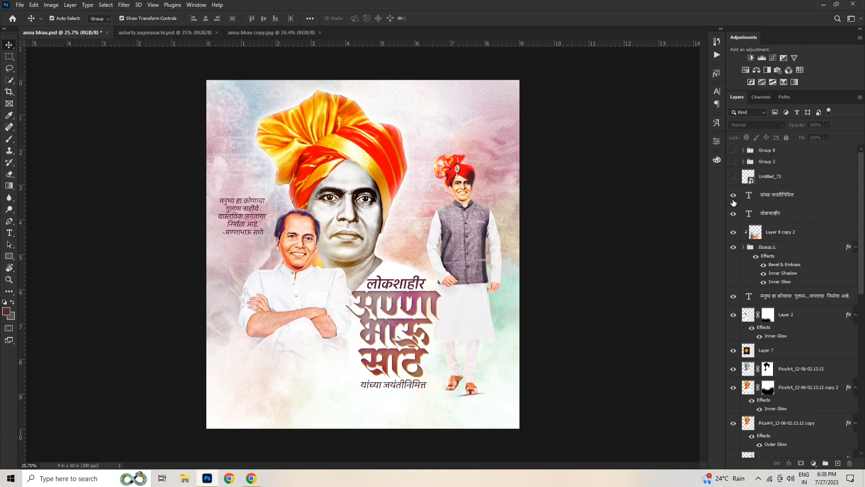
pyautogui.click(734, 201)
# Step: Set the word जयंतीनिमित्त in the line below the title to the SemiBold style of Baloo 2
pyautogui.scroll(3, 397, 397)
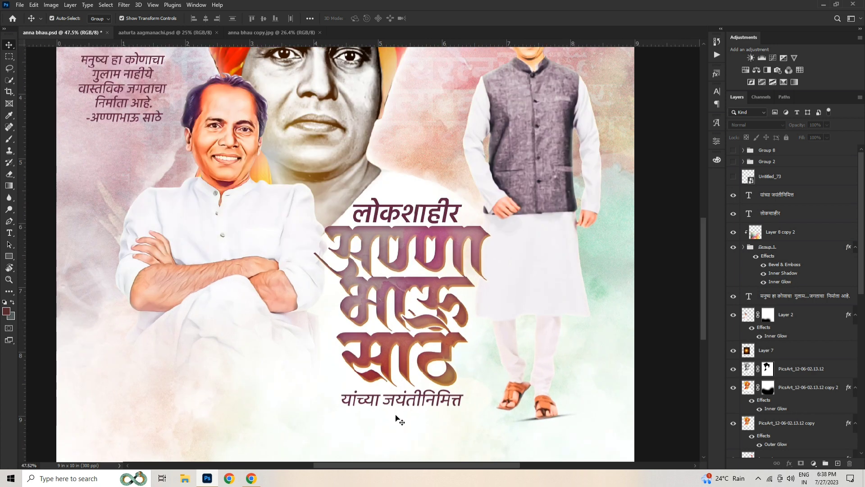
pyautogui.scroll(4, 404, 411)
pyautogui.press('t')
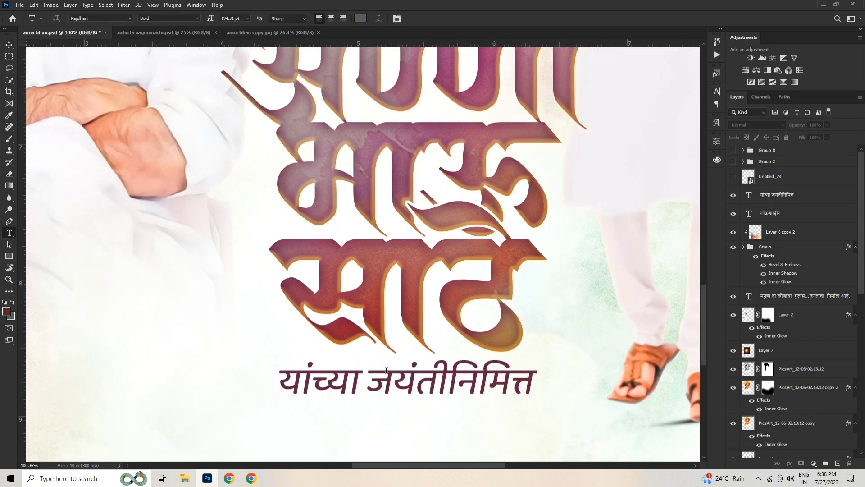
pyautogui.click(386, 370)
pyautogui.moveTo(367, 370); pyautogui.dragTo(530, 371)
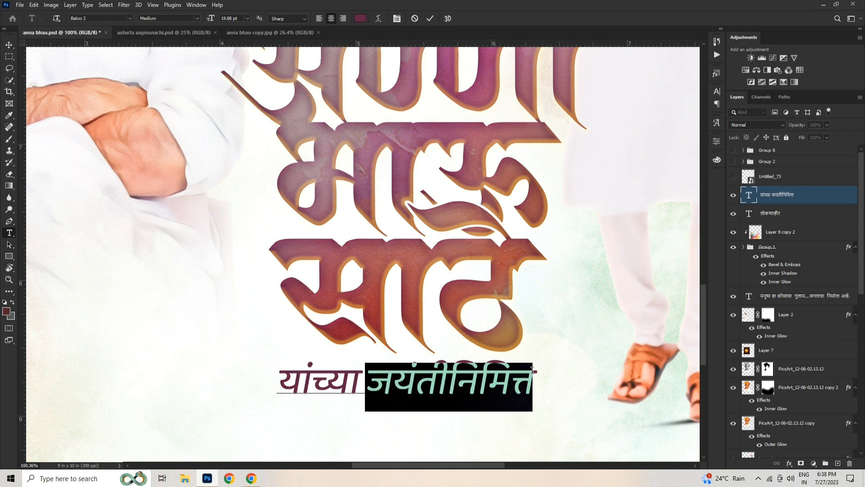
pyautogui.click(197, 19)
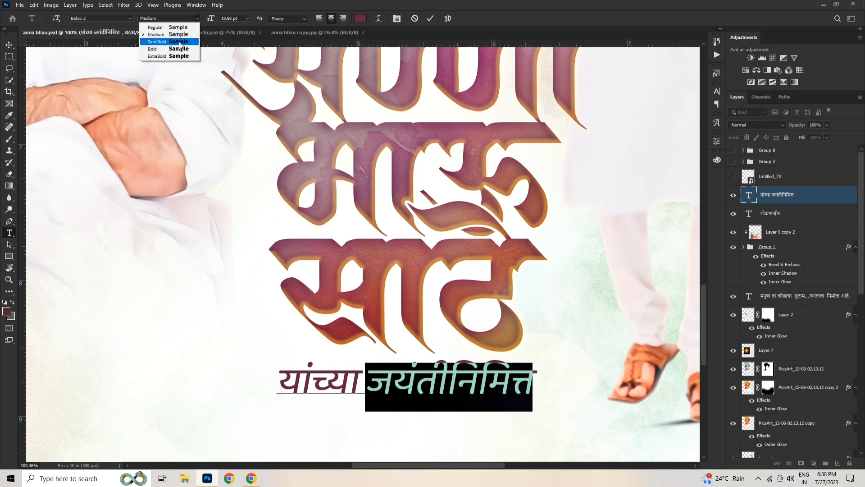
pyautogui.click(190, 45)
pyautogui.click(8, 44)
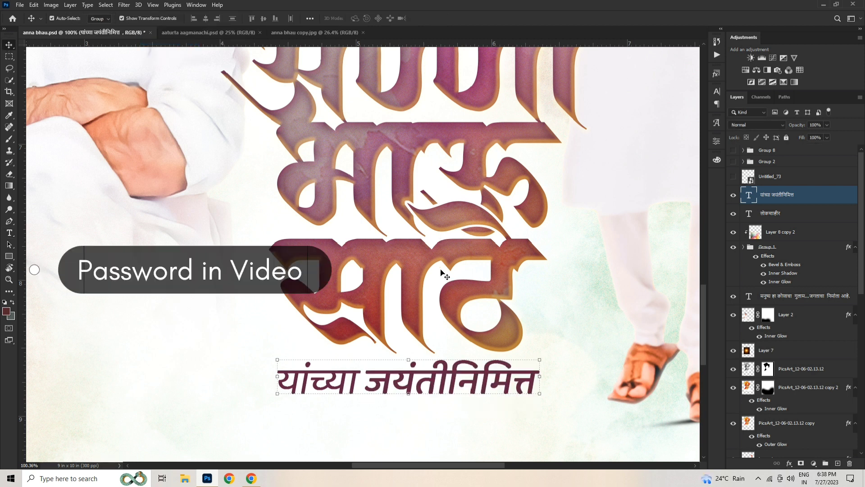
# Step: Recolor the word यांच्या in the line below the title to dark grey #565355
pyautogui.scroll(-3, 442, 273)
pyautogui.scroll(4, 408, 316)
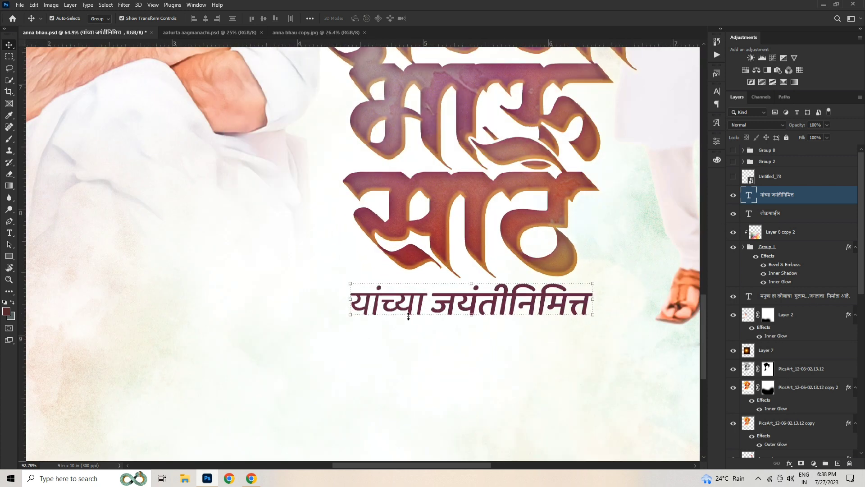
pyautogui.press('t')
pyautogui.doubleClick(408, 311)
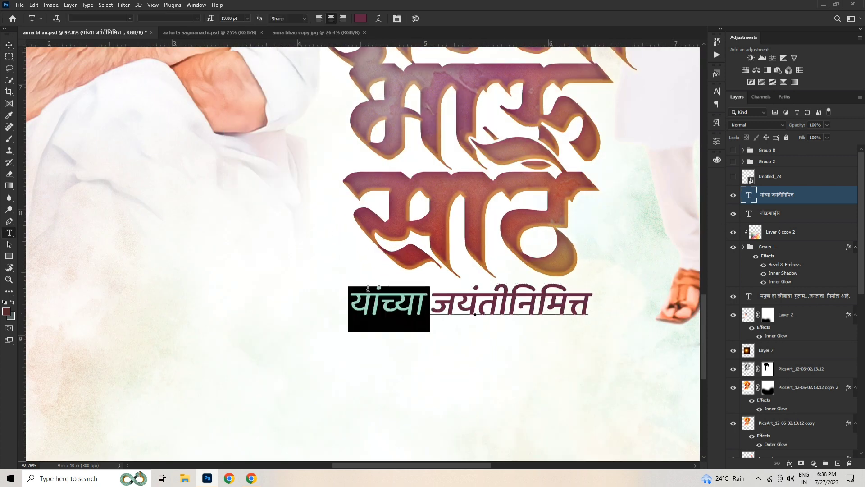
pyautogui.click(360, 19)
pyautogui.click(582, 386)
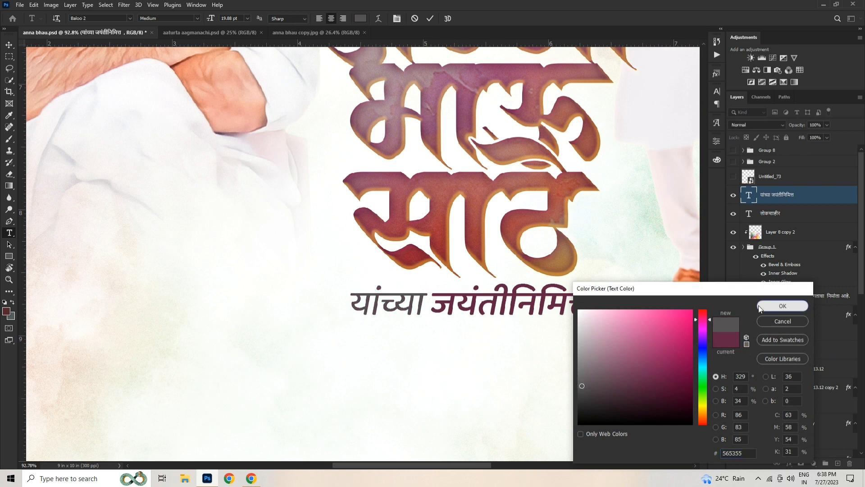
pyautogui.click(783, 306)
pyautogui.click(9, 45)
# Step: Deselect the text line and show the Untitled_73 layer, Group 2 and Group 8
pyautogui.scroll(-2, 458, 304)
pyautogui.scroll(-3, 458, 305)
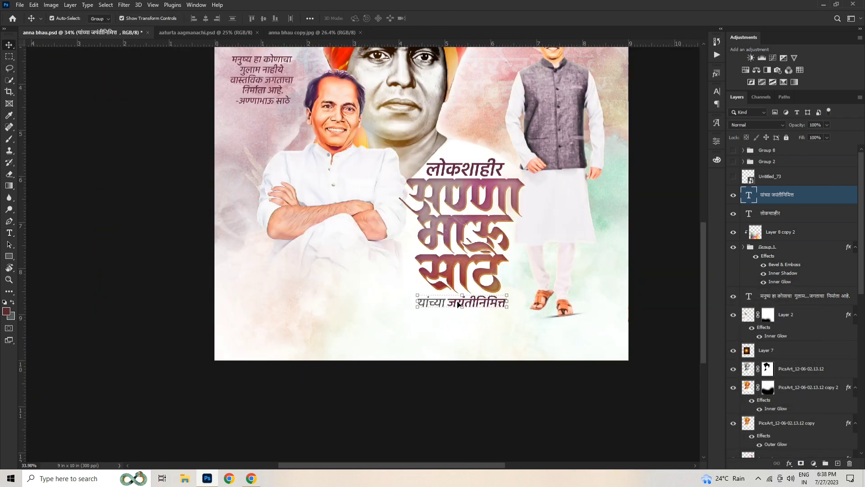
pyautogui.click(649, 289)
pyautogui.scroll(-1, 474, 301)
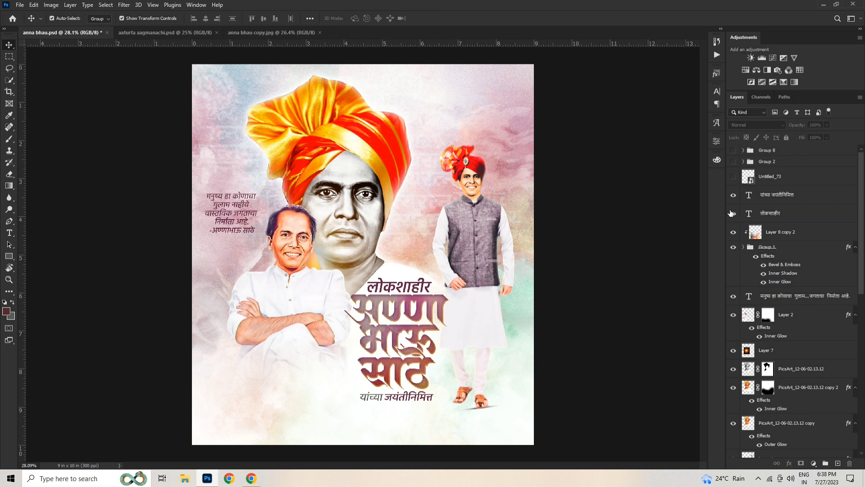
pyautogui.click(734, 177)
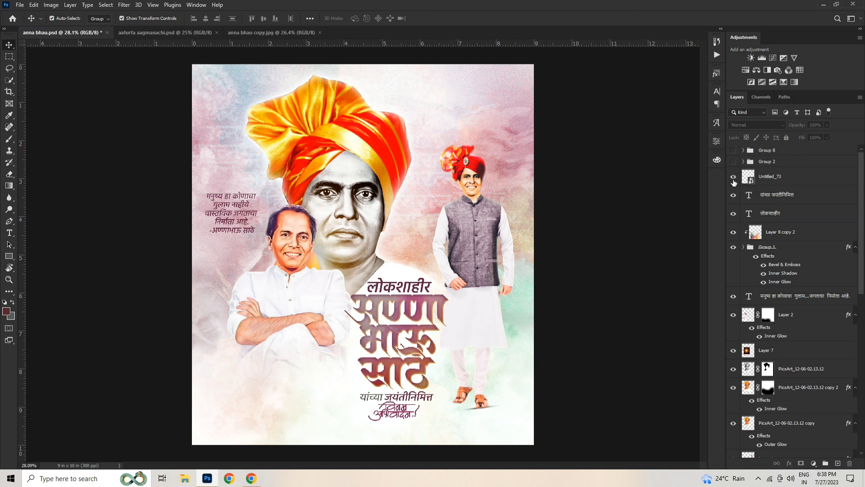
pyautogui.click(733, 177)
pyautogui.click(733, 177)
pyautogui.click(734, 162)
pyautogui.click(733, 151)
# Step: Add a row of dots as new text beside the विनम्र अभिवादन lettering and reduce its font size
pyautogui.scroll(1, 407, 431)
pyautogui.scroll(3, 406, 431)
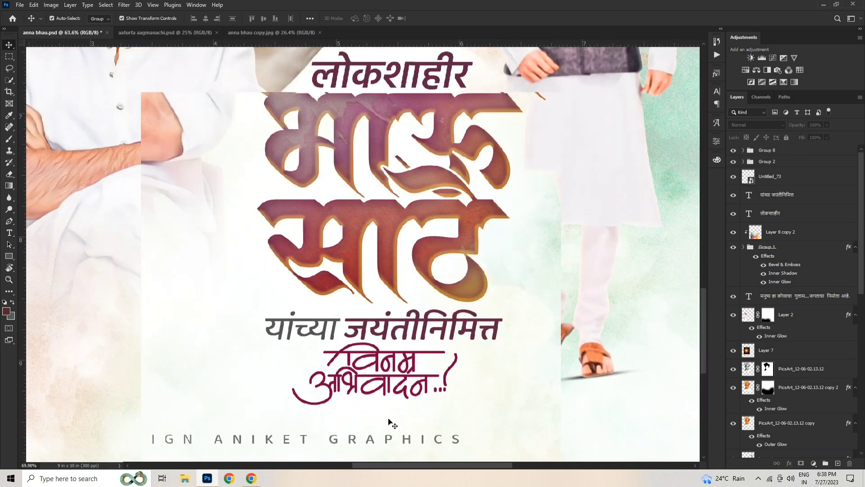
pyautogui.press('t')
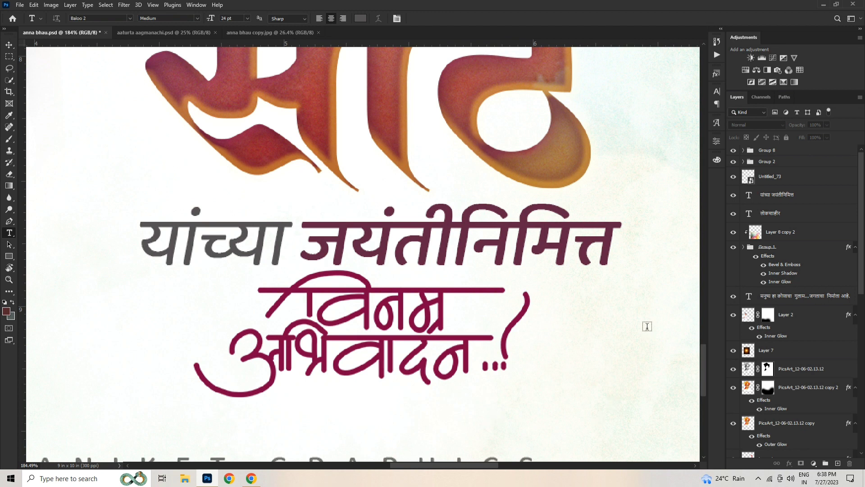
pyautogui.click(647, 324)
pyautogui.write('......')
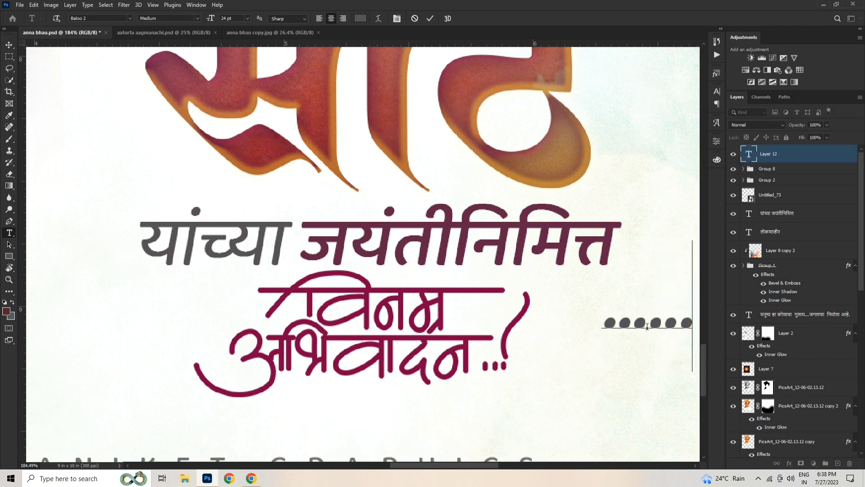
pyautogui.write('...')
pyautogui.hotkey('ctrl', 'a')
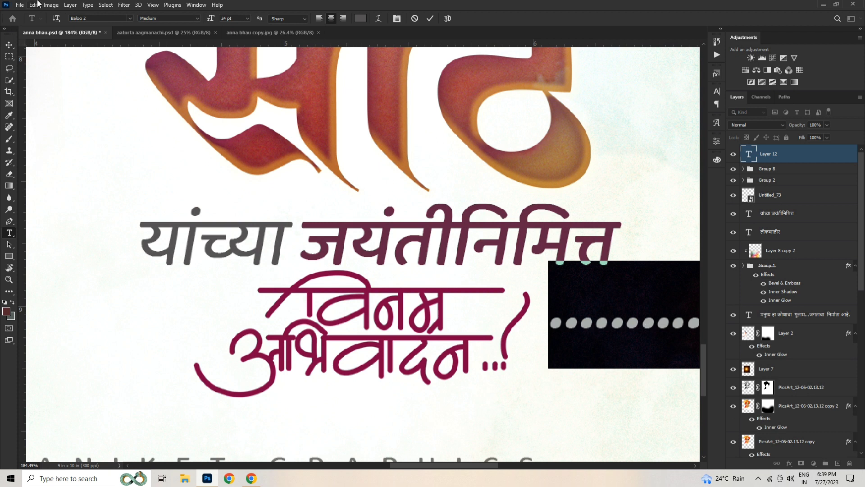
pyautogui.moveTo(213, 18); pyautogui.dragTo(208, 18)
pyautogui.click(9, 46)
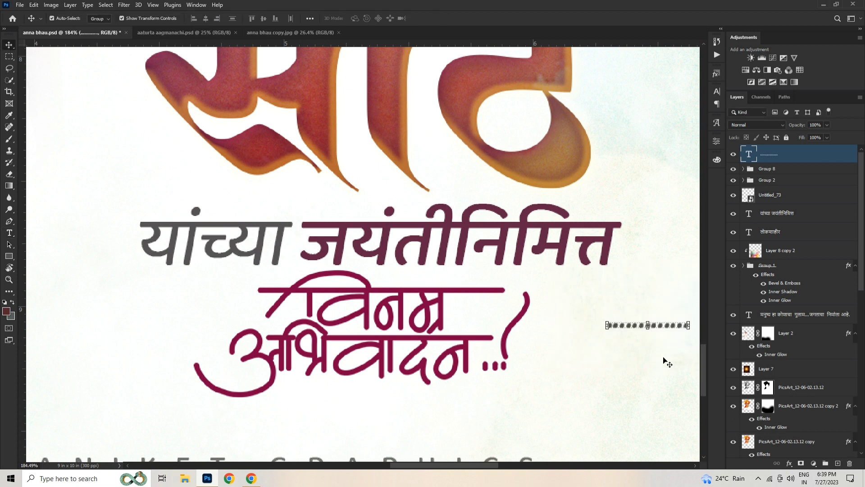
# Step: Place the row of dots just below the विनम्र अभिवादन lettering and fill it with the maroon background color
pyautogui.hotkey('ctrl', 't')
pyautogui.moveTo(641, 328); pyautogui.dragTo(413, 380)
pyautogui.press('Return')
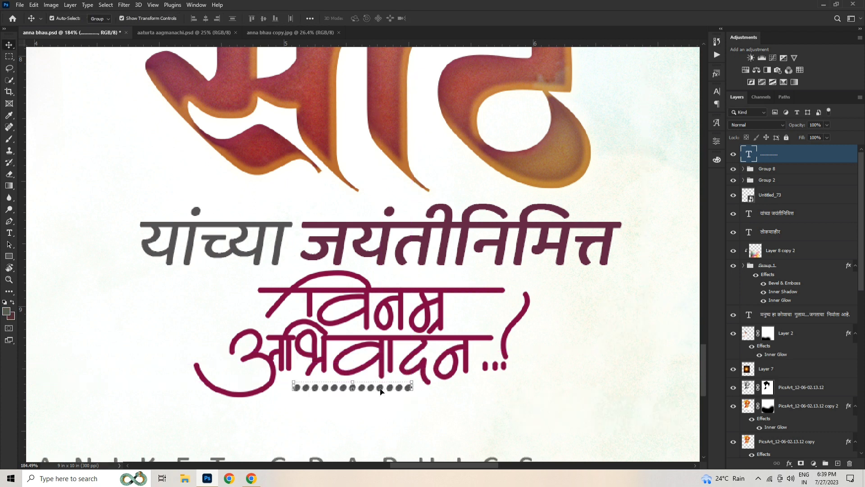
pyautogui.hotkey('ctrl', 'BackSpace')
pyautogui.click(519, 394)
# Step: Deselect everything and review the whole poster with the panels and rulers hidden
pyautogui.scroll(-5, 448, 357)
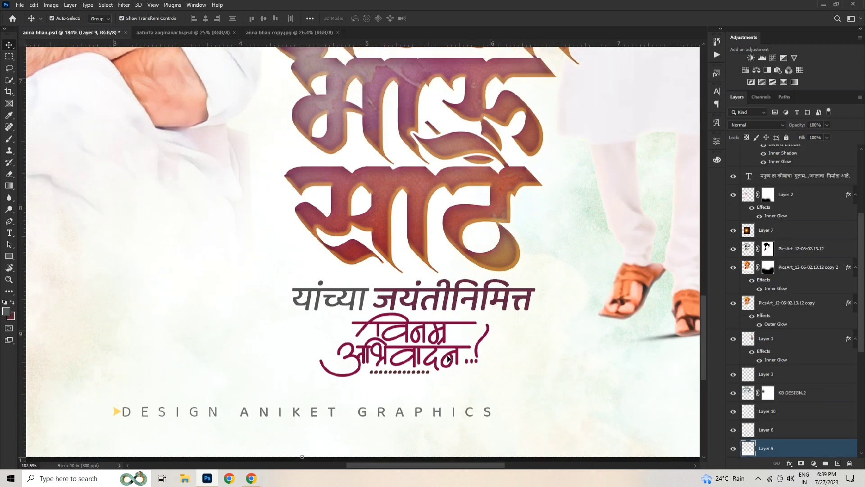
pyautogui.hotkey('ctrl', '0')
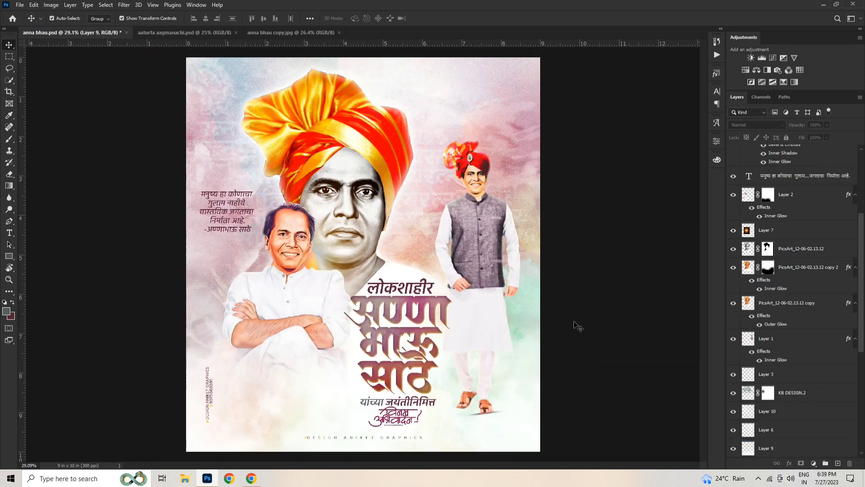
pyautogui.click(578, 327)
pyautogui.scroll(-2, 382, 303)
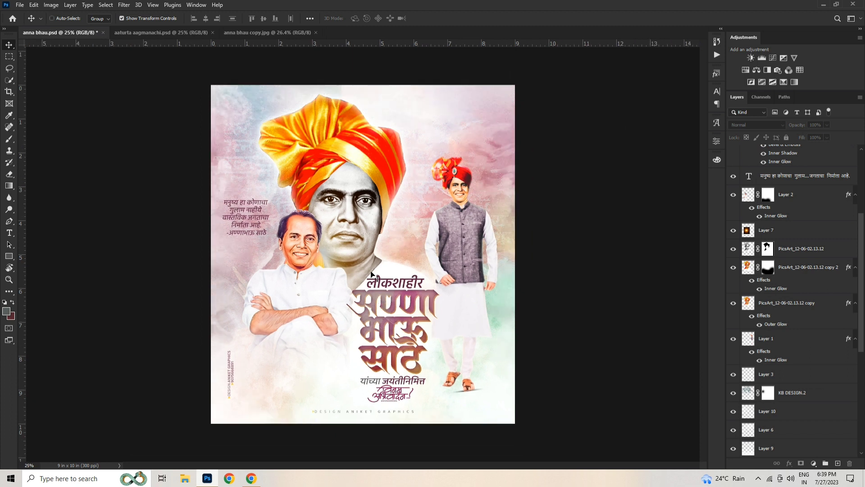
pyautogui.hotkey('ctrl', '0')
pyautogui.hotkey('ctrl', '-')
pyautogui.press('Tab')
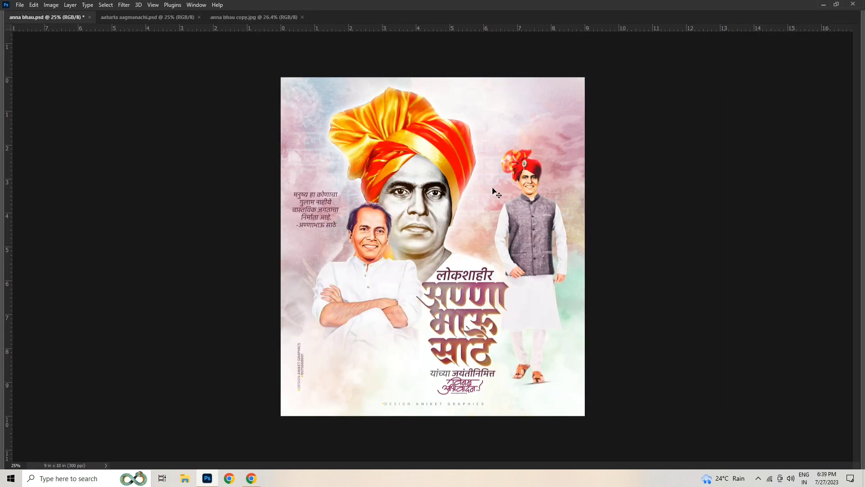
pyautogui.press('Tab')
pyautogui.press('Tab')
pyautogui.scroll(2, 458, 172)
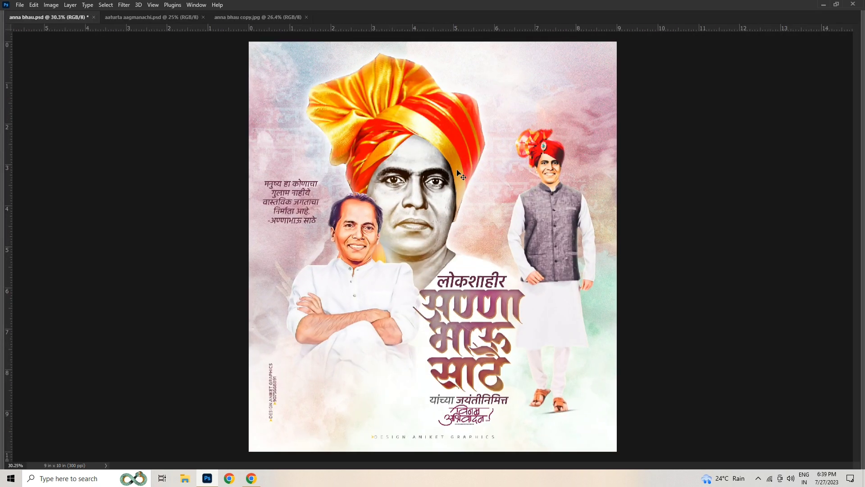
pyautogui.hotkey('ctrl', 'r')
pyautogui.scroll(1, 444, 191)
pyautogui.scroll(-2, 444, 193)
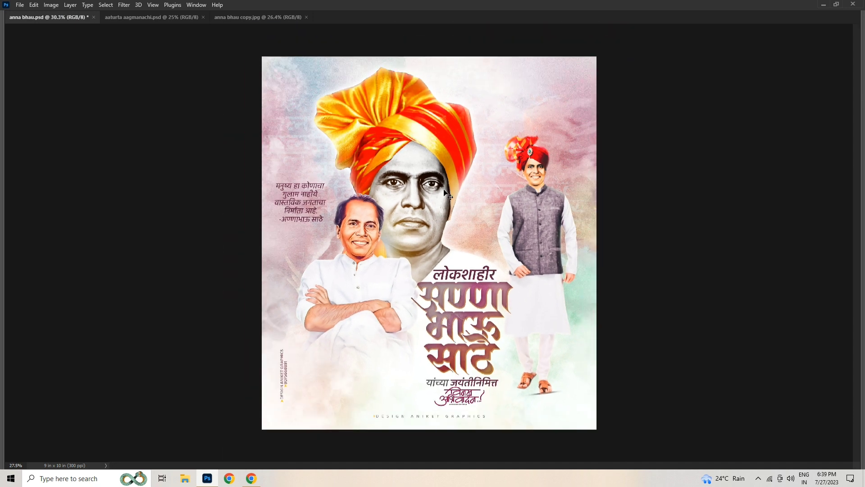
# Step: Switch to aaturta aagmanachi.psd and examine its title lettering and overall composition
pyautogui.click(152, 18)
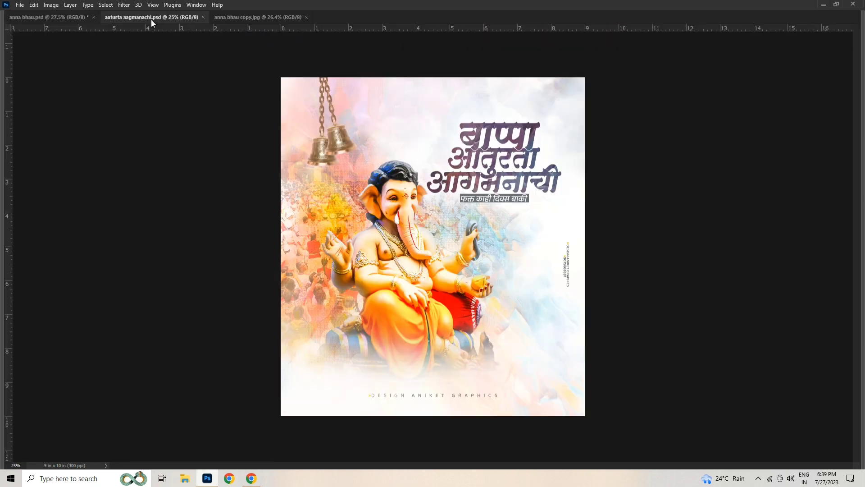
pyautogui.scroll(2, 541, 198)
pyautogui.scroll(4, 541, 198)
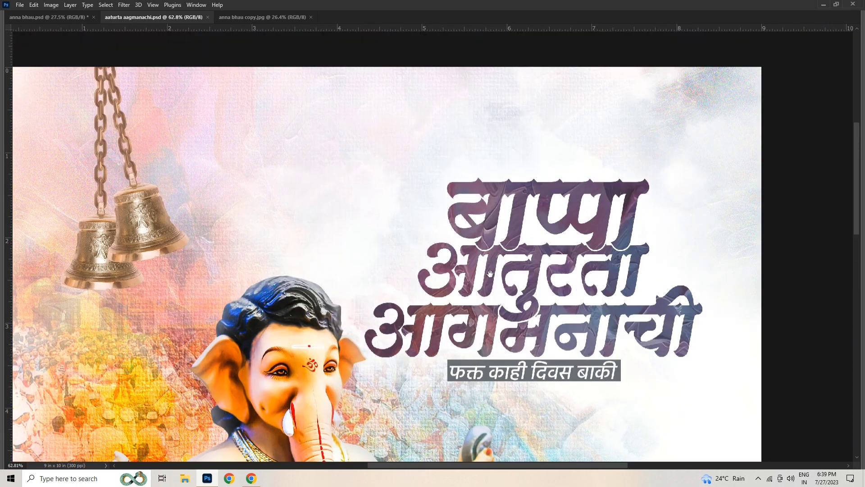
pyautogui.scroll(-2, 491, 221)
pyautogui.scroll(-3, 493, 211)
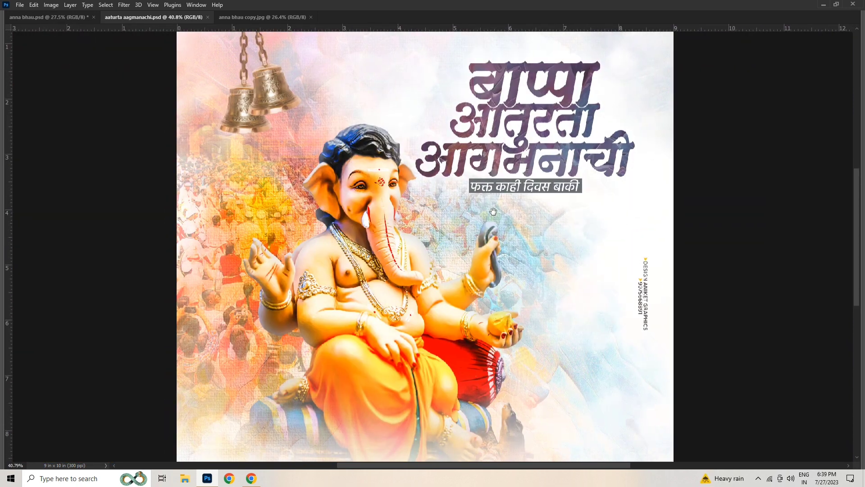
pyautogui.scroll(-1, 472, 320)
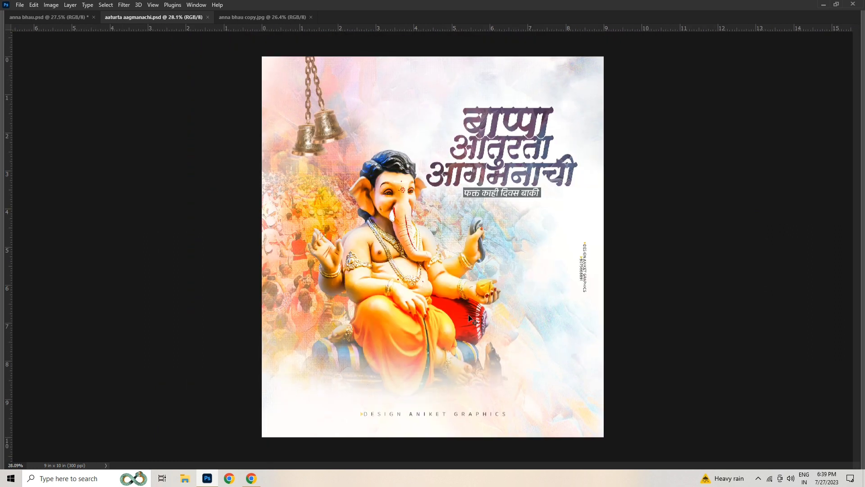
# Step: Return to anna bhau.psd and view the full poster with the panels shown again
pyautogui.click(69, 19)
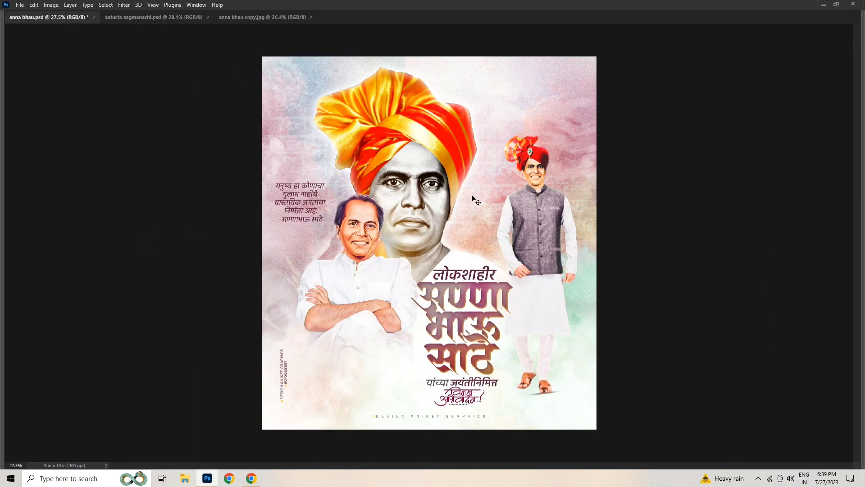
pyautogui.scroll(-1, 472, 196)
pyautogui.press('Tab')
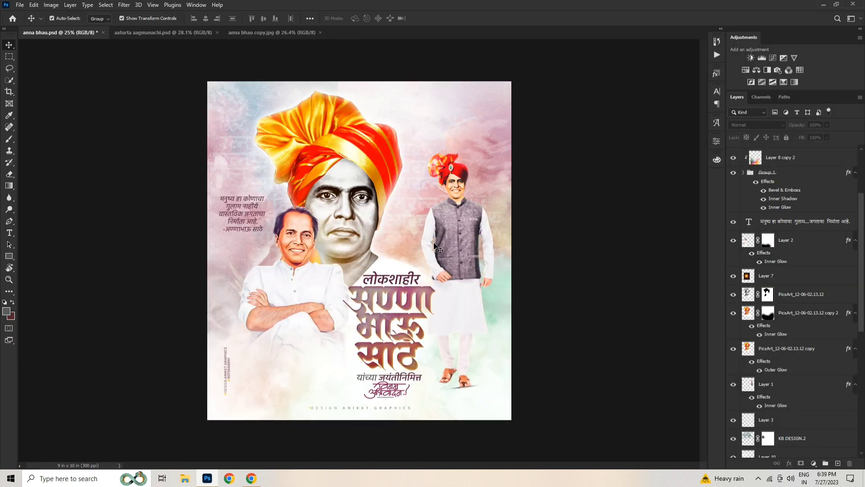
pyautogui.scroll(1, 437, 249)
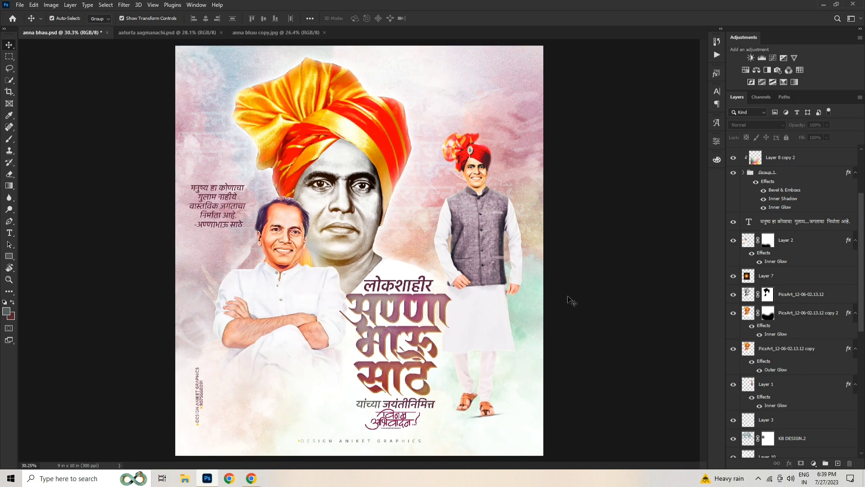